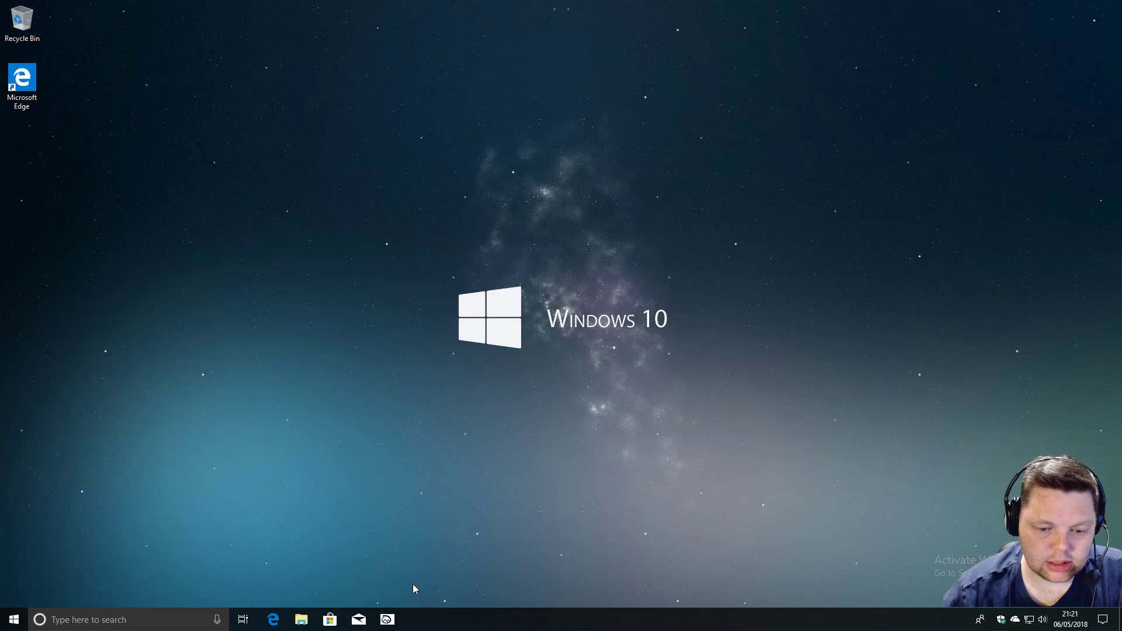
- Open Screen Sketch, nudge its window left, then close it again
{"action": "left_click", "coordinate": [386, 620]}
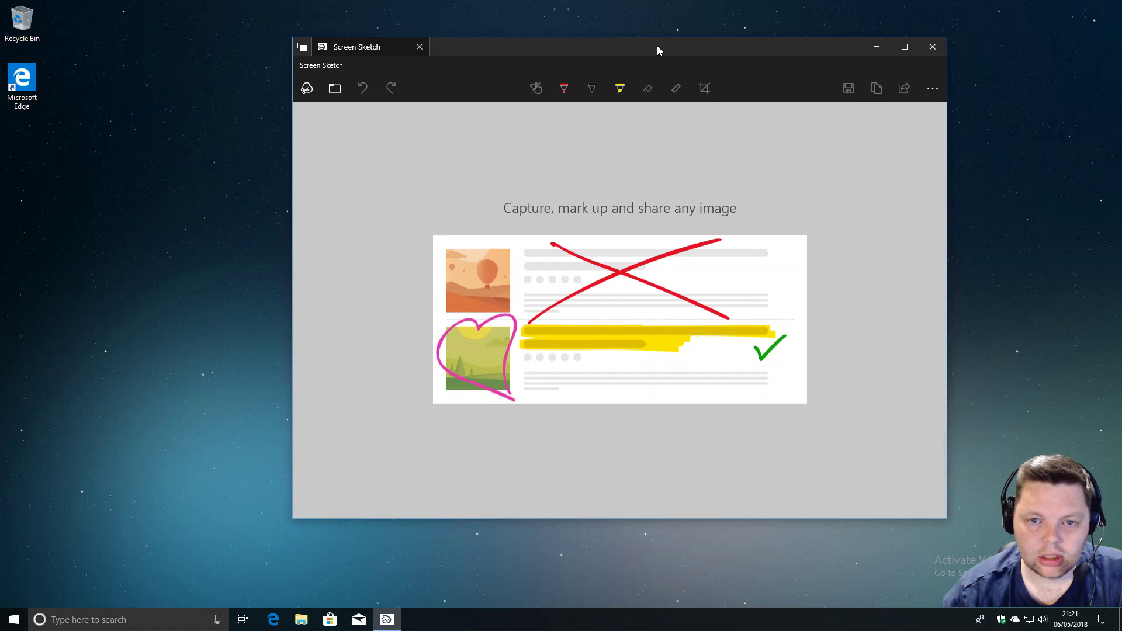
{"action": "left_click_drag", "start_coordinate": [656, 47], "coordinate": [600, 47]}
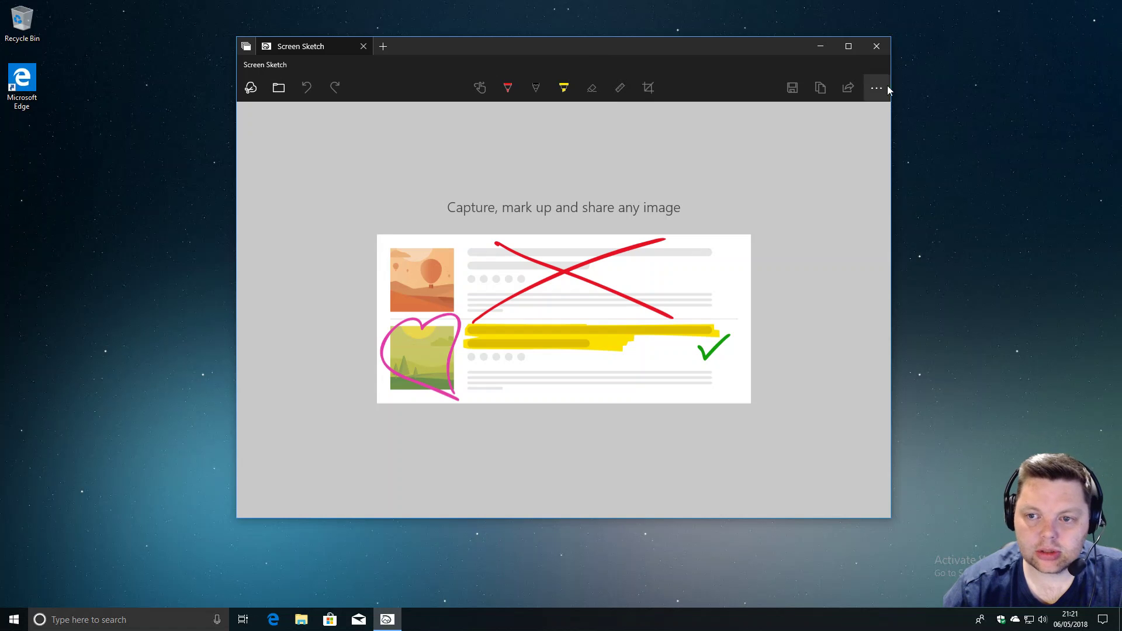
{"action": "left_click", "coordinate": [877, 46]}
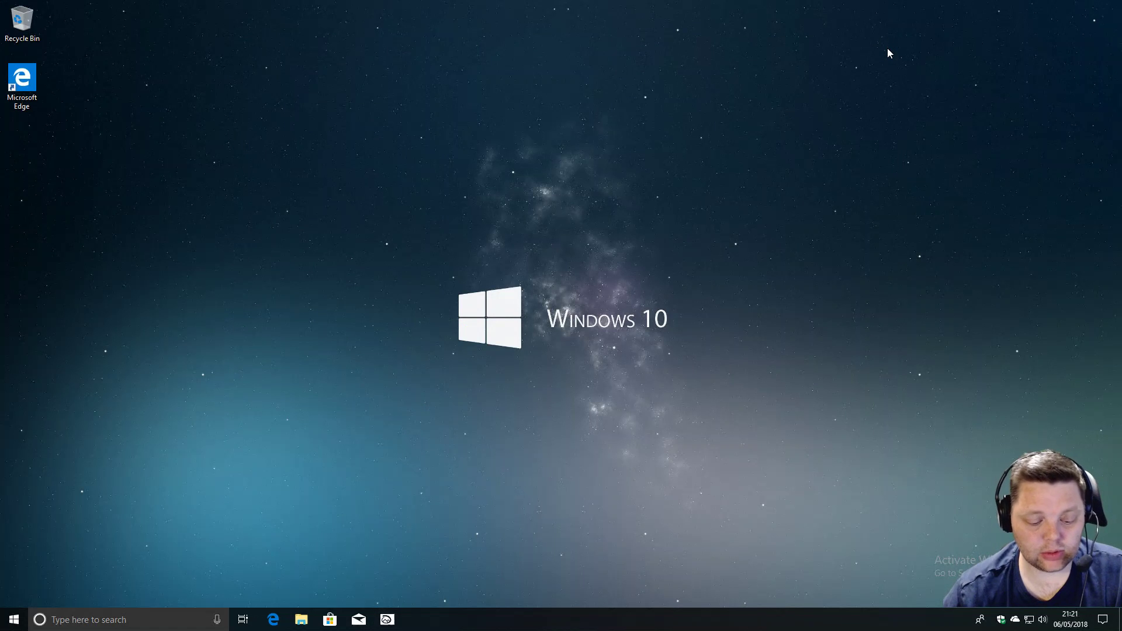
- Take a freeform snip of the upper desktop wallpaper with Win+Shift+S
{"action": "key", "text": "super+shift+s"}
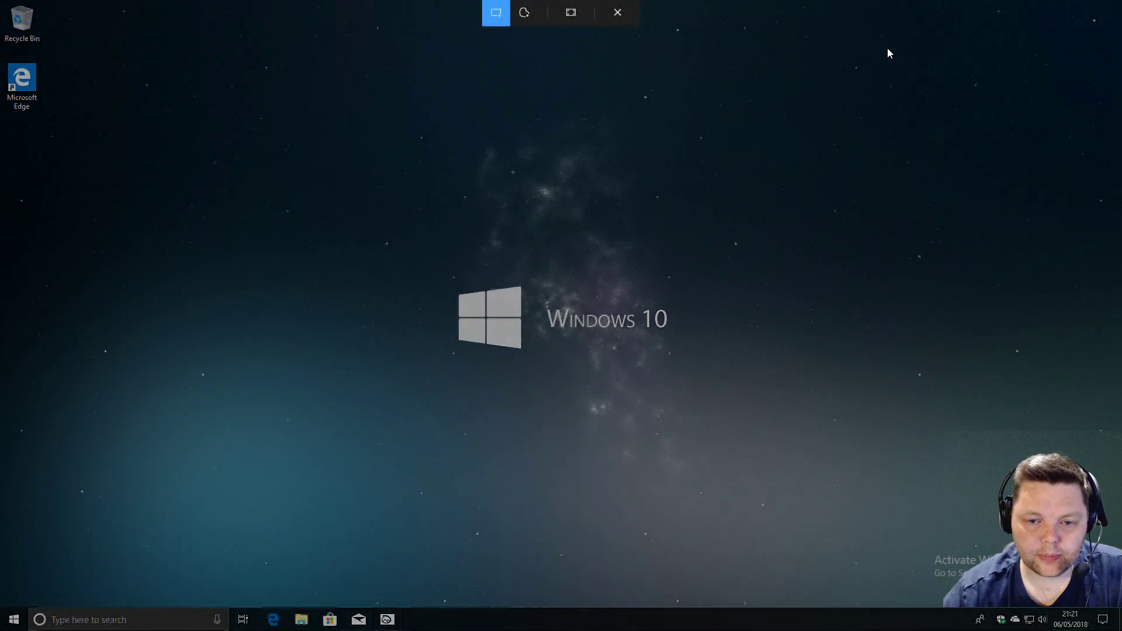
{"action": "left_click", "coordinate": [525, 18]}
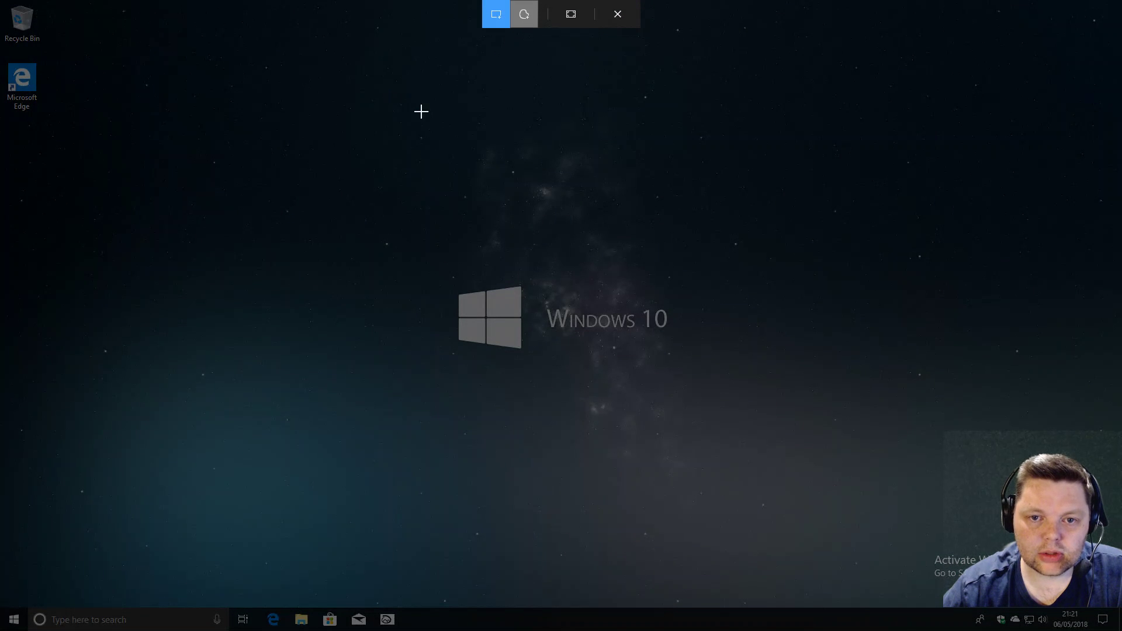
{"action": "mouse_move", "coordinate": [351, 142]}
{"action": "left_mouse_down"}
{"action": "mouse_move", "coordinate": [801, 195]}
{"action": "mouse_move", "coordinate": [348, 109]}
{"action": "left_mouse_up"}
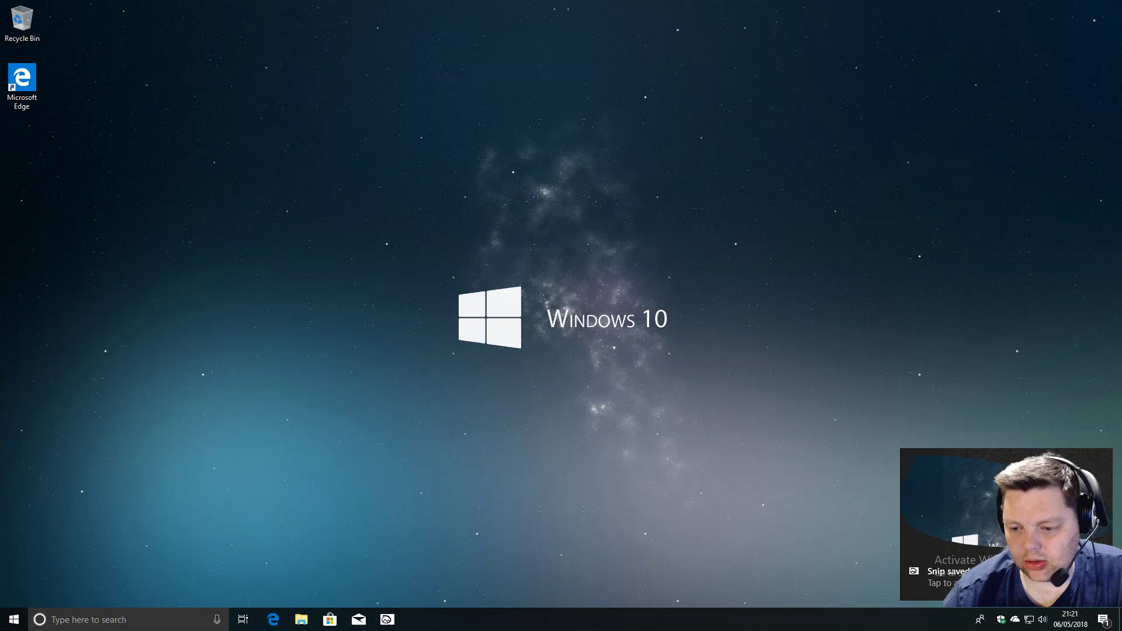
- Open the saved snip in Screen Sketch and draw a red W on it
{"action": "left_click", "coordinate": [934, 575]}
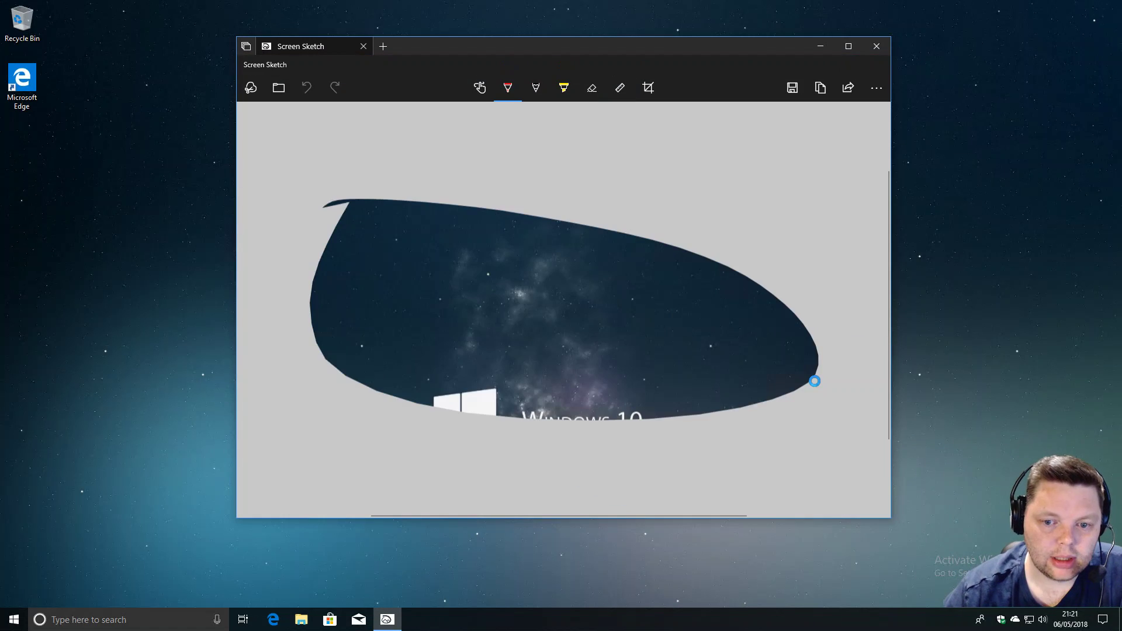
{"action": "left_click", "coordinate": [508, 88]}
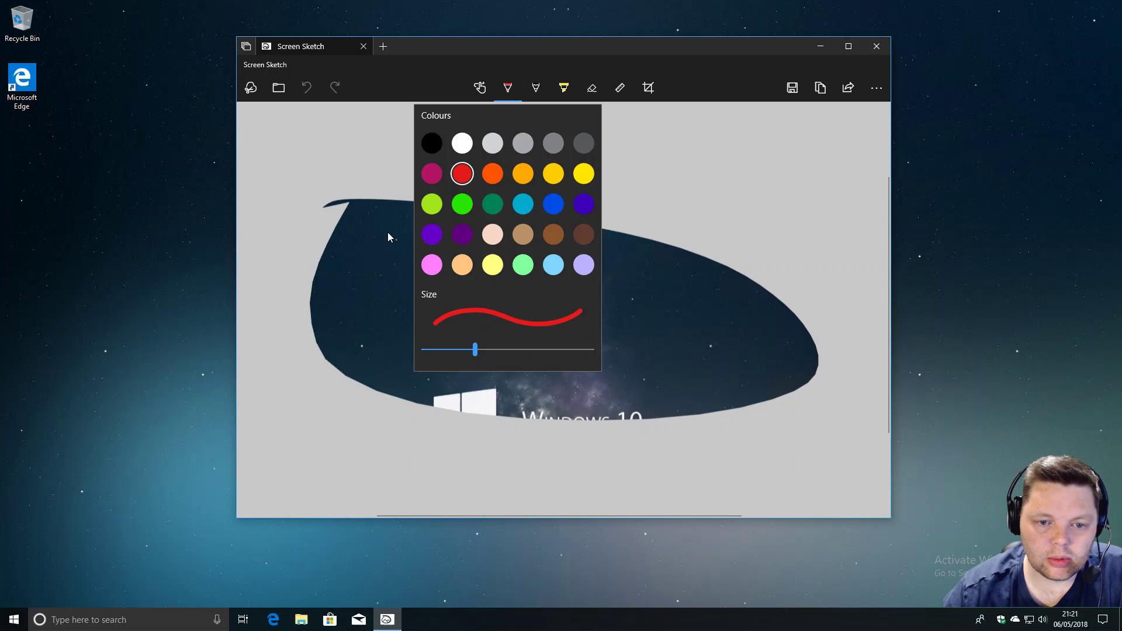
{"action": "left_click", "coordinate": [381, 290]}
{"action": "mouse_move", "coordinate": [374, 241]}
{"action": "left_mouse_down"}
{"action": "mouse_move", "coordinate": [377, 279]}
{"action": "mouse_move", "coordinate": [401, 232]}
{"action": "left_mouse_up"}
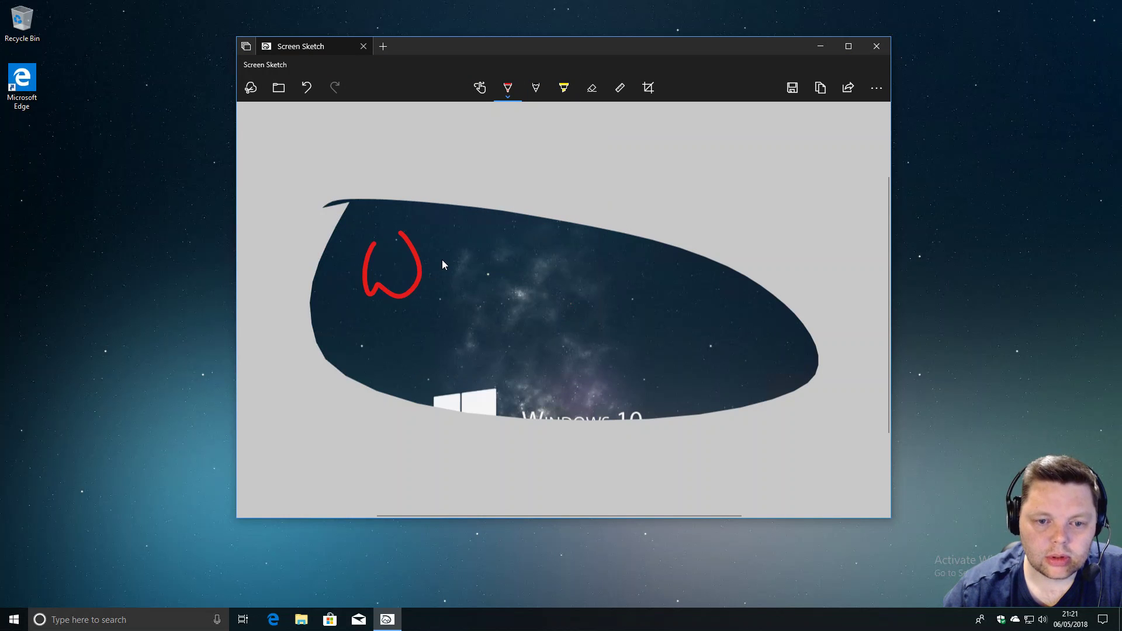
- Add a red hooked curve and a dot, then open the extra options menu
{"action": "left_click", "coordinate": [480, 87]}
{"action": "left_click_drag", "start_coordinate": [482, 262], "coordinate": [549, 322]}
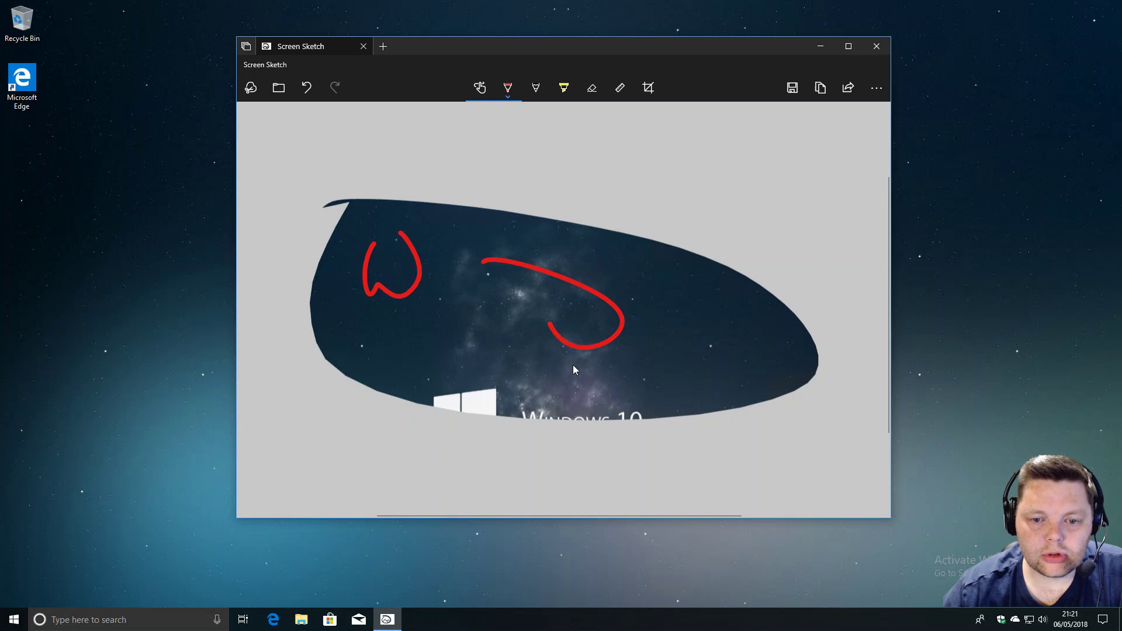
{"action": "left_click", "coordinate": [698, 275]}
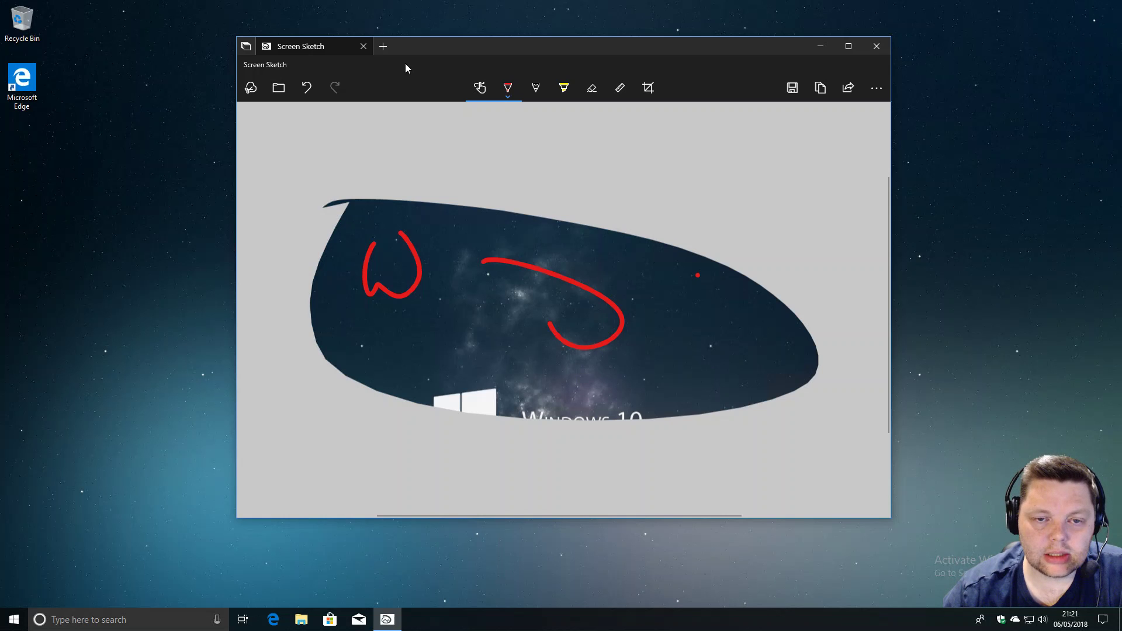
{"action": "left_click_drag", "start_coordinate": [426, 46], "coordinate": [436, 38]}
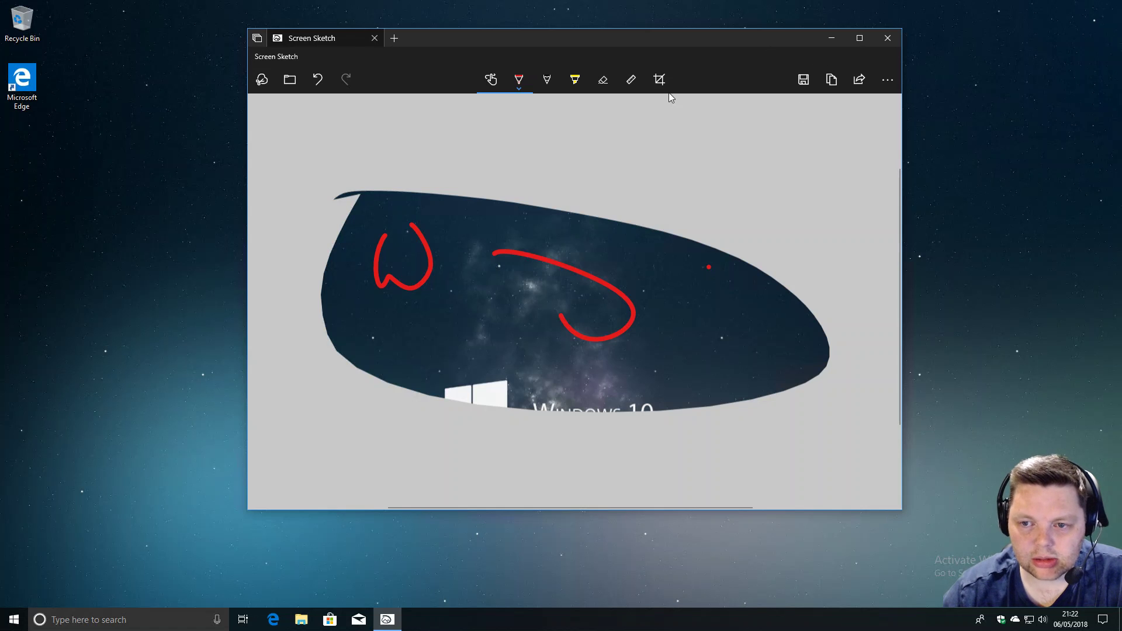
{"action": "left_click", "coordinate": [887, 80]}
- Close Screen Sketch and open File Explorer, moving its window up
{"action": "left_click", "coordinate": [712, 190]}
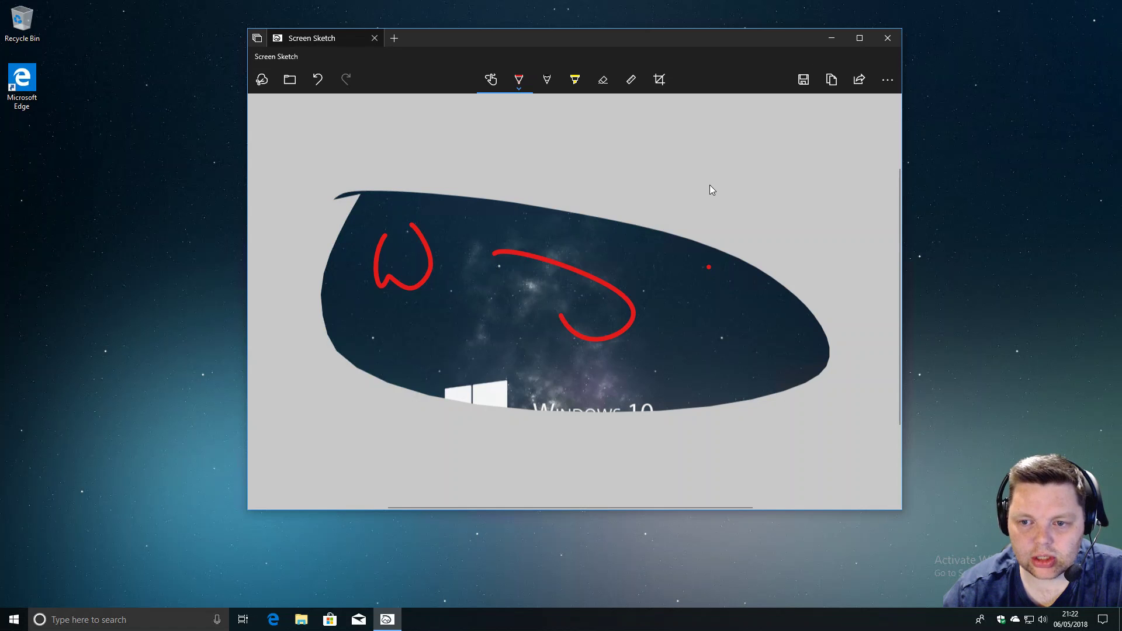
{"action": "left_click", "coordinate": [884, 38]}
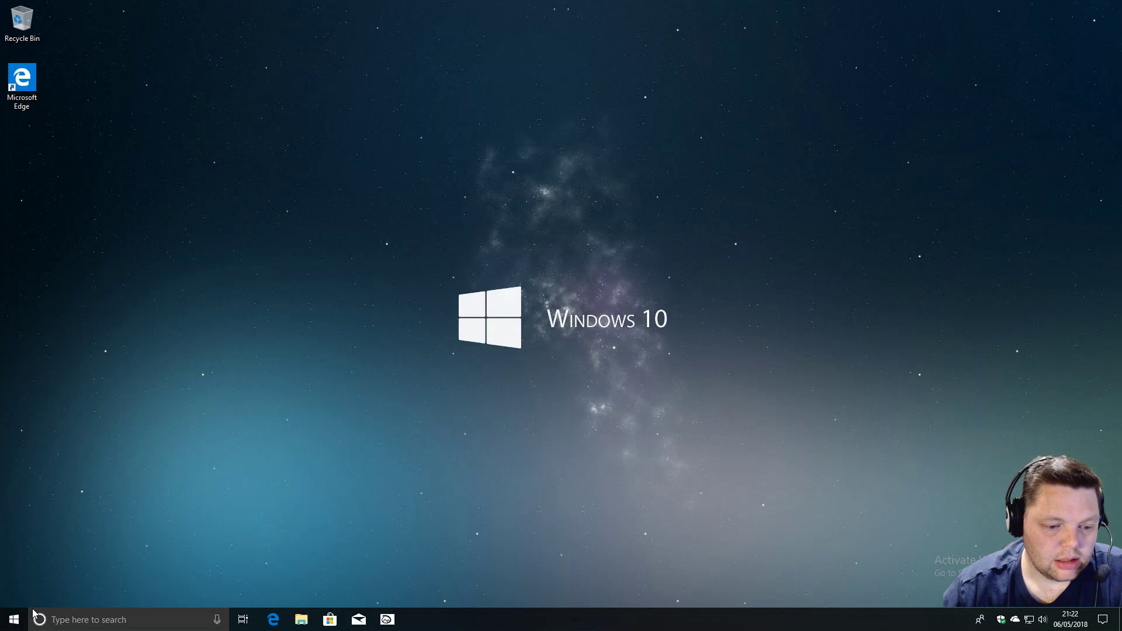
{"action": "left_click", "coordinate": [301, 620]}
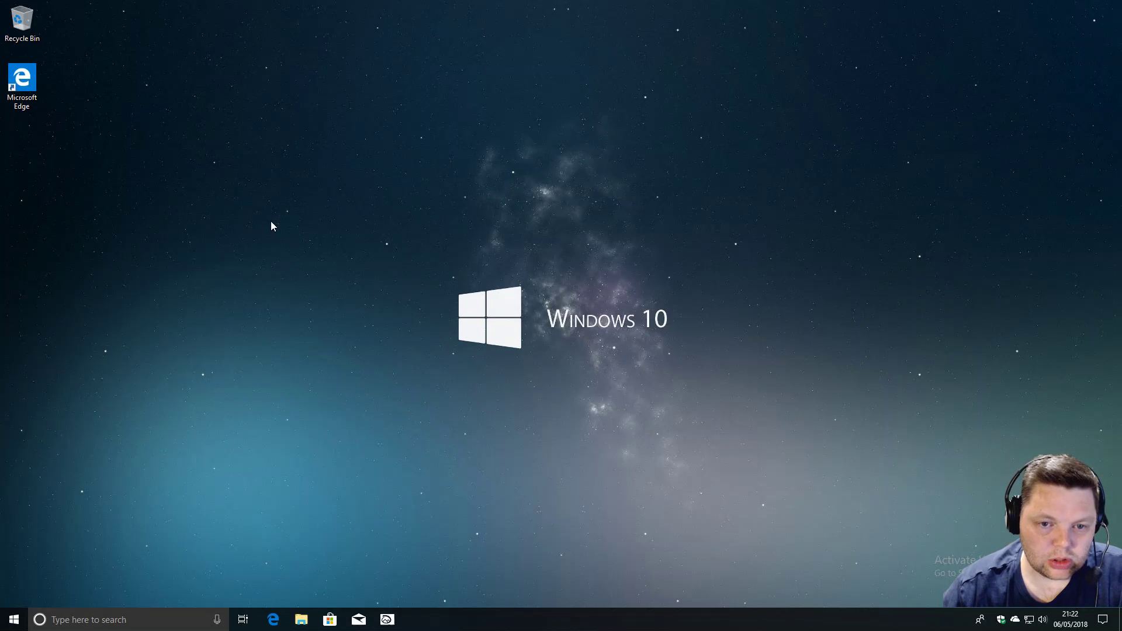
{"action": "left_click_drag", "start_coordinate": [485, 131], "coordinate": [488, 95]}
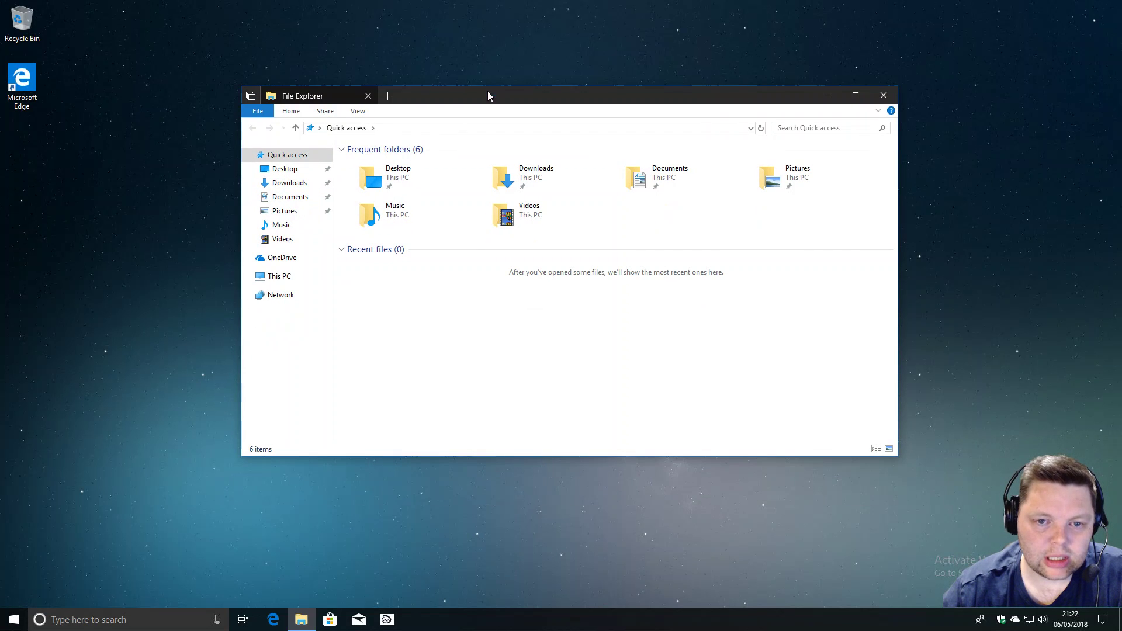
- Add two new tabs to the File Explorer window and switch between them
{"action": "left_click", "coordinate": [388, 96]}
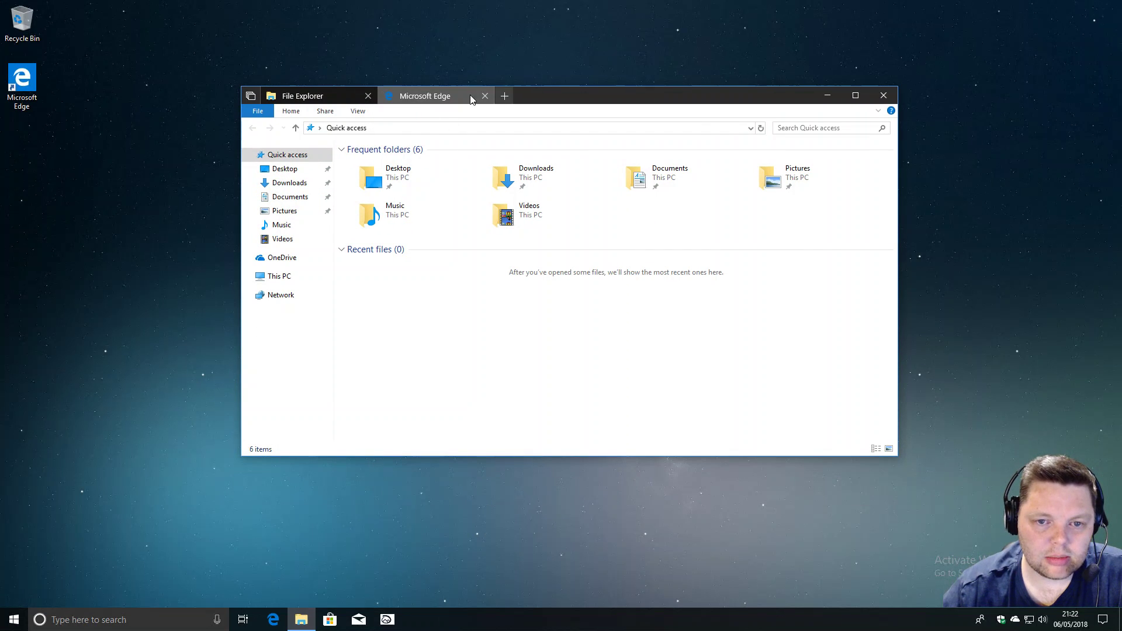
{"action": "left_click", "coordinate": [503, 95]}
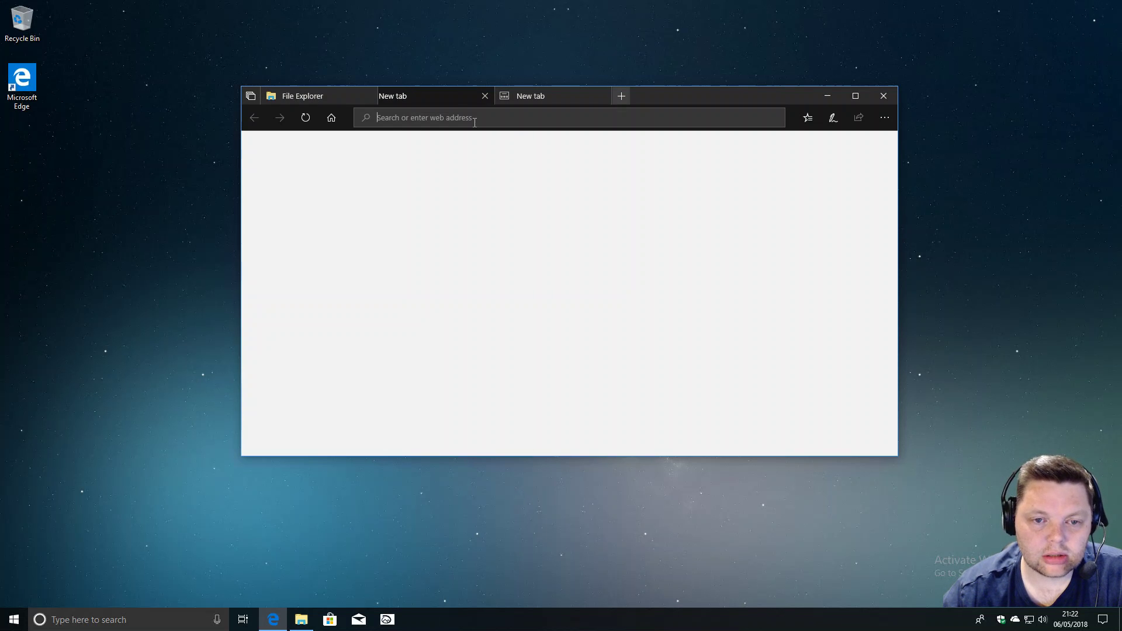
{"action": "left_click", "coordinate": [538, 100]}
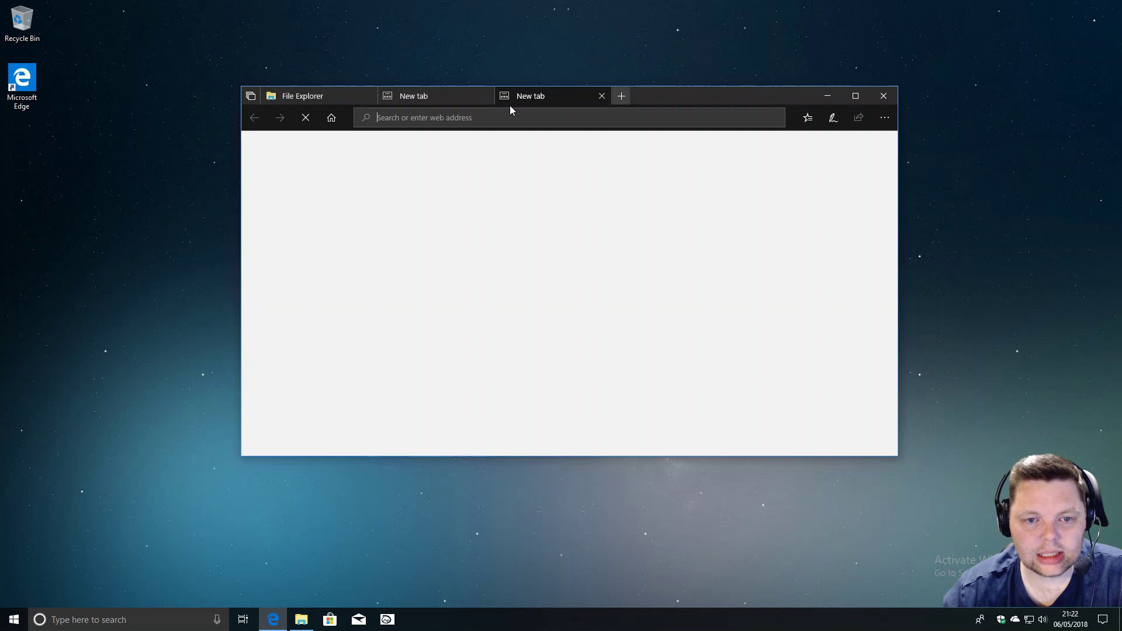
{"action": "left_click", "coordinate": [449, 99]}
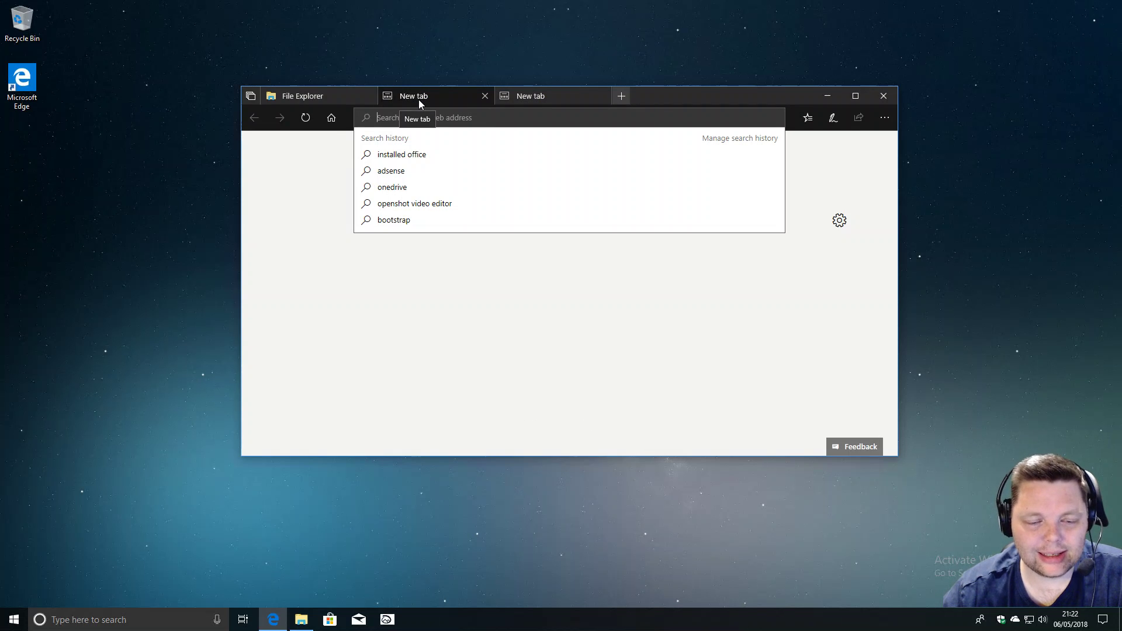
{"action": "left_click", "coordinate": [547, 104]}
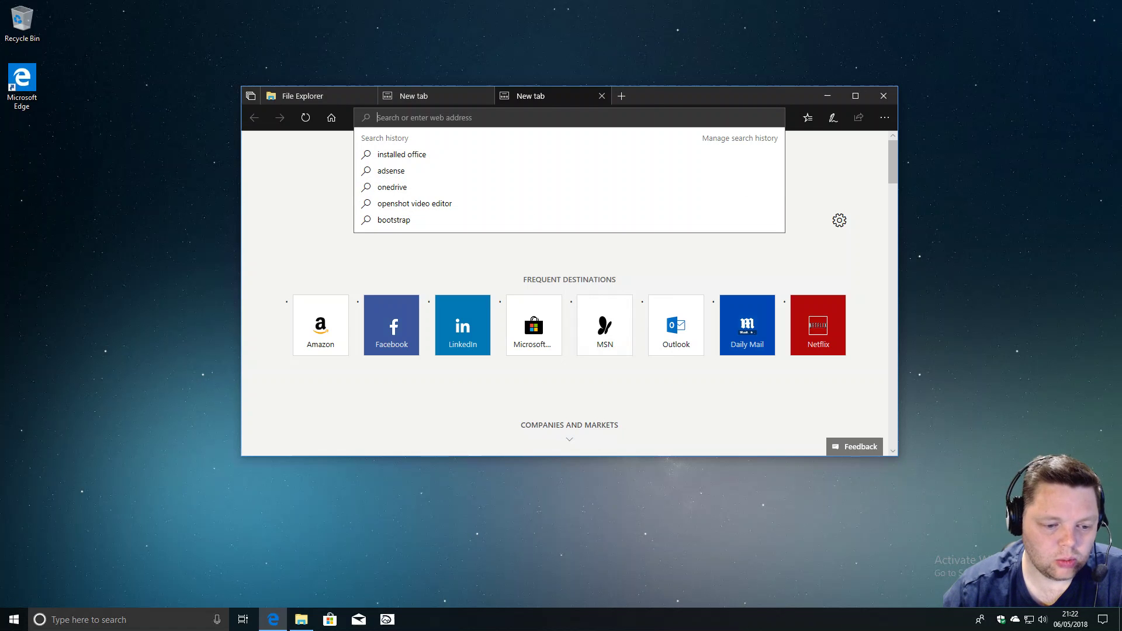
- Launch Excel Mobile from the Start menu by searching 'excel'
{"action": "left_click", "coordinate": [12, 620]}
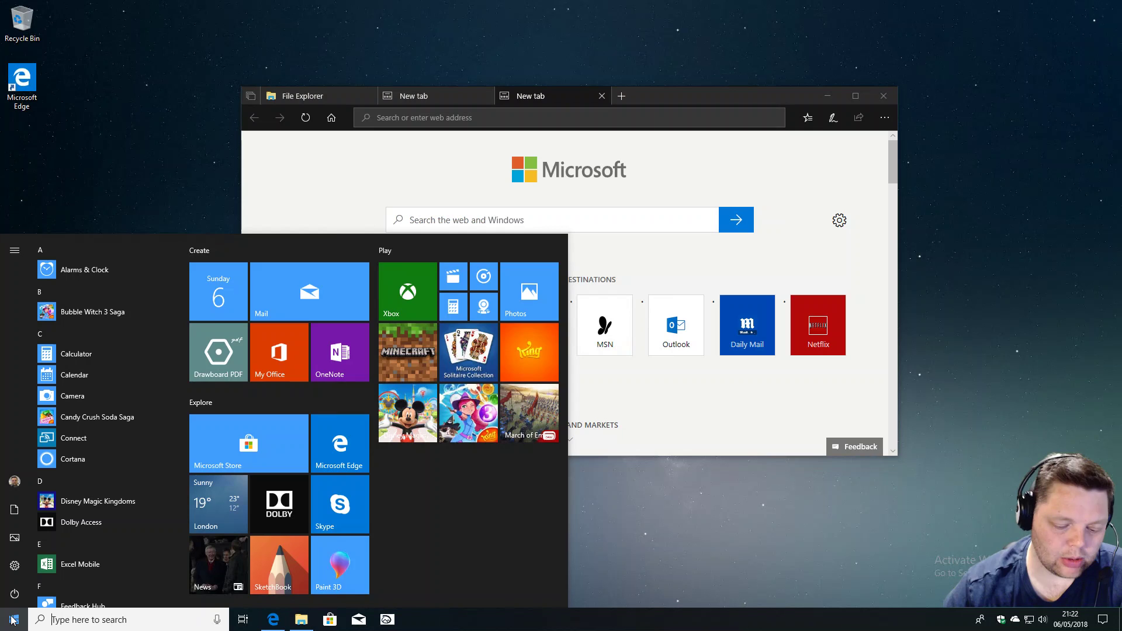
{"action": "type", "text": "ex"}
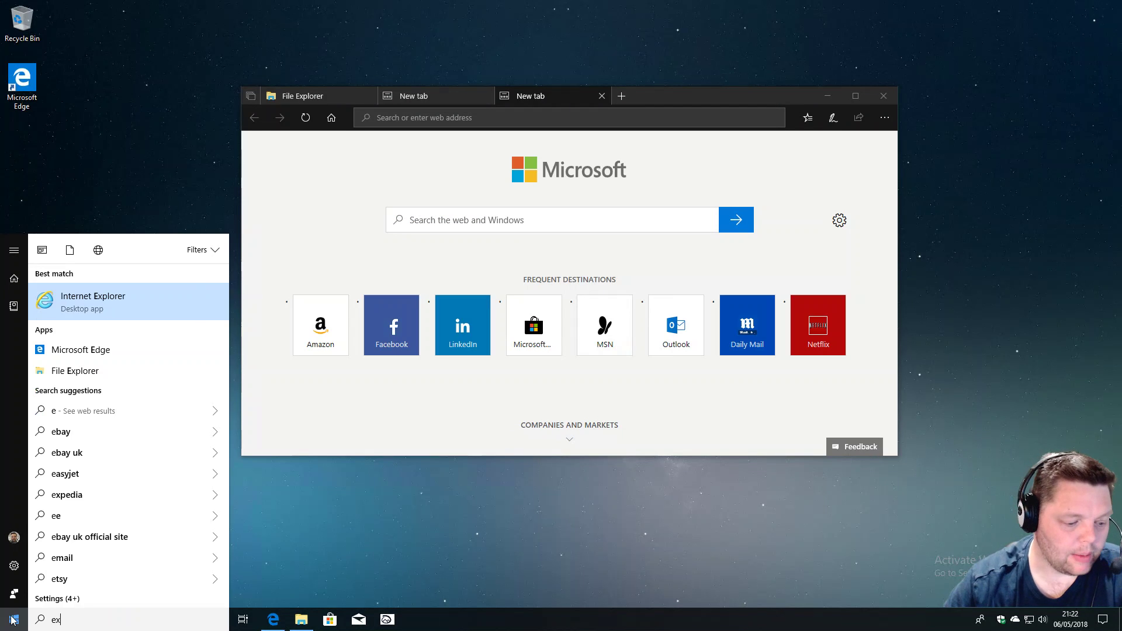
{"action": "type", "text": "cel"}
{"action": "key", "text": "Return"}
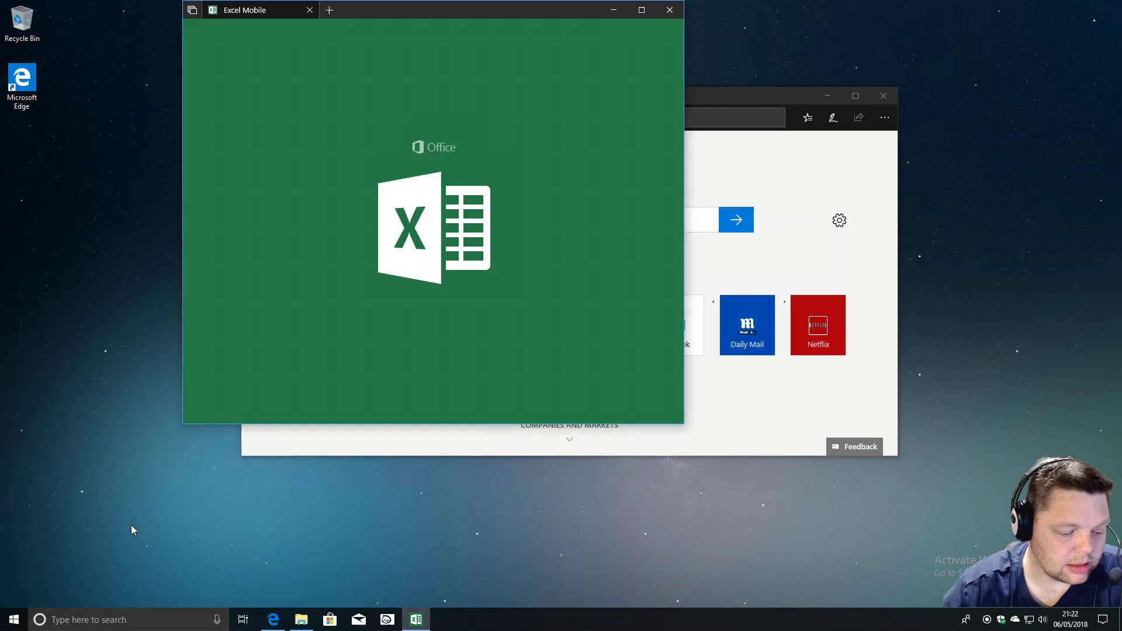
- Drag the Excel Mobile window into the File Explorer set's tab bar
{"action": "left_click_drag", "start_coordinate": [413, 35], "coordinate": [664, 116]}
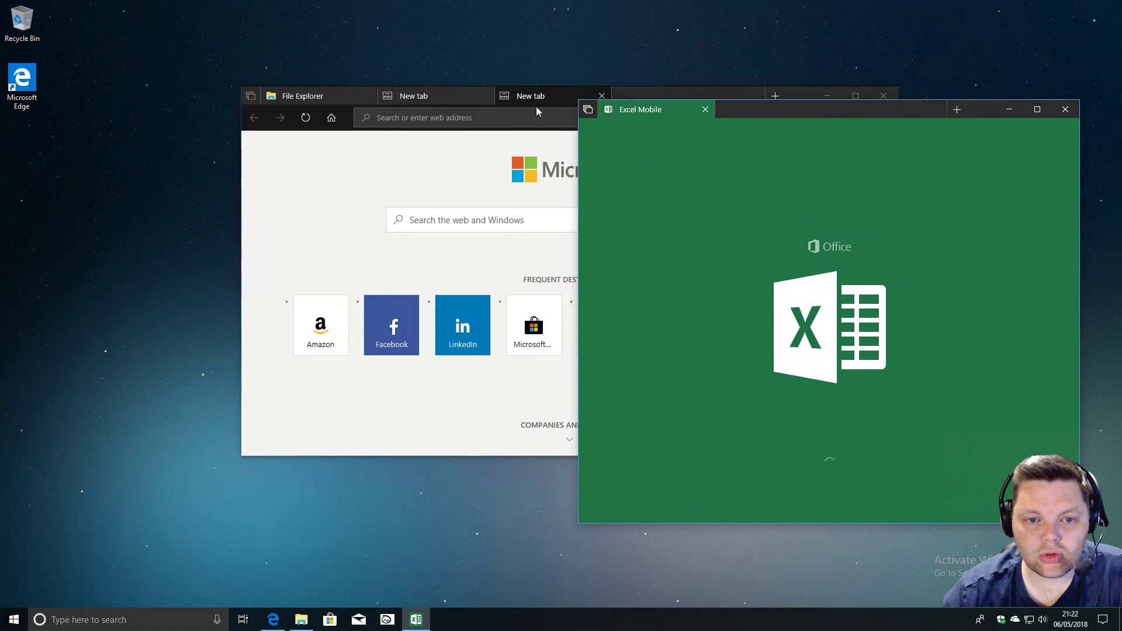
{"action": "left_click", "coordinate": [497, 97]}
{"action": "left_click", "coordinate": [652, 111]}
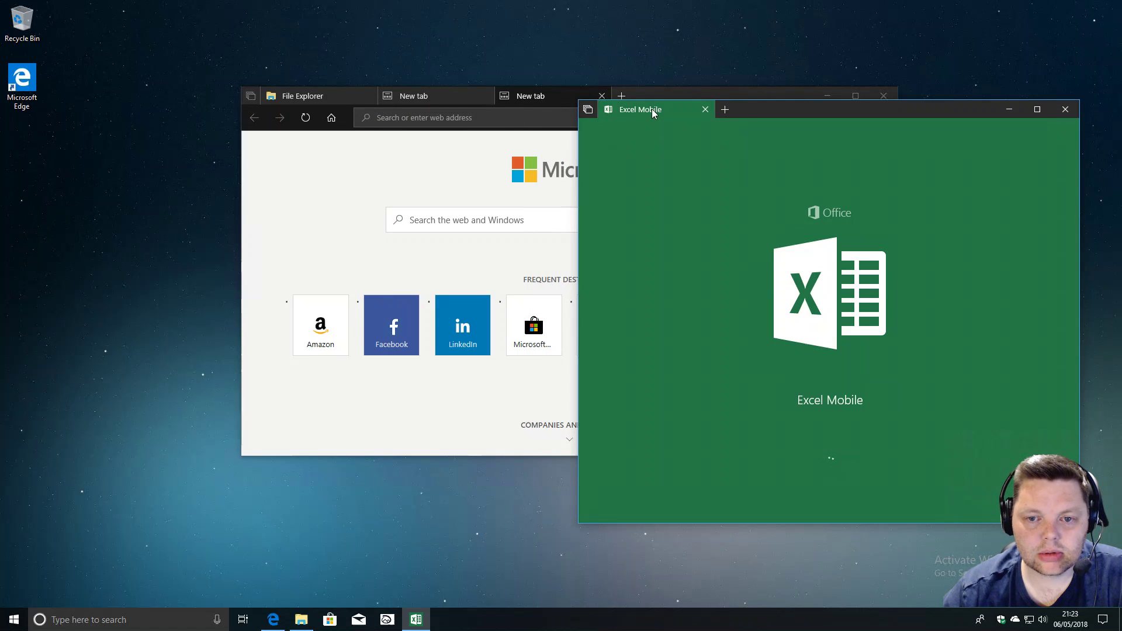
{"action": "left_click_drag", "start_coordinate": [651, 108], "coordinate": [490, 101]}
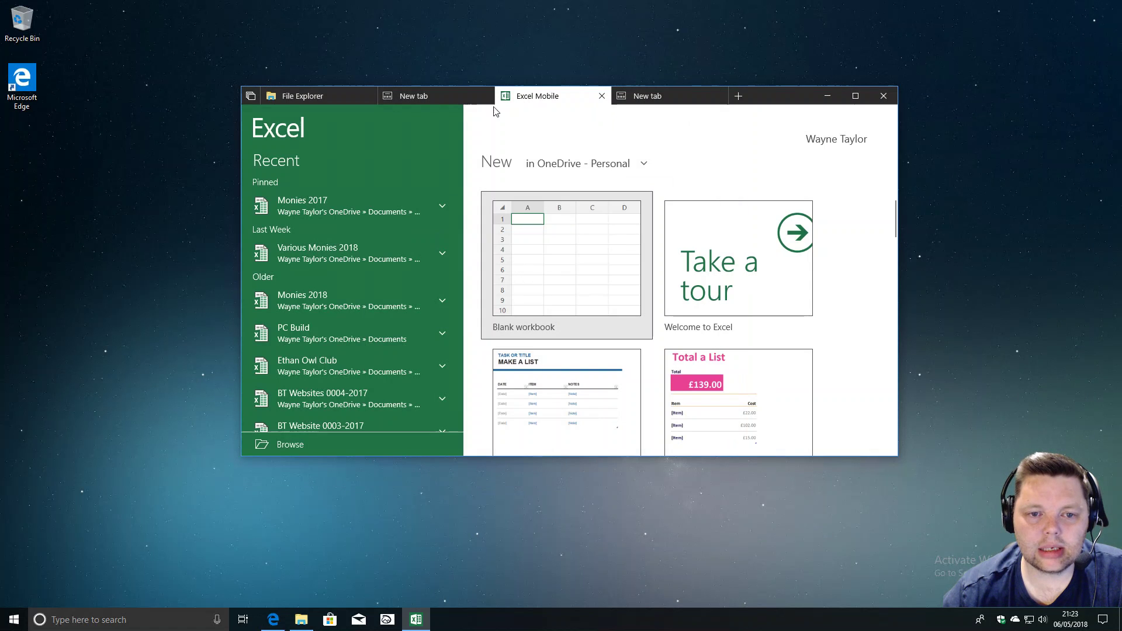
{"action": "left_click", "coordinate": [425, 99]}
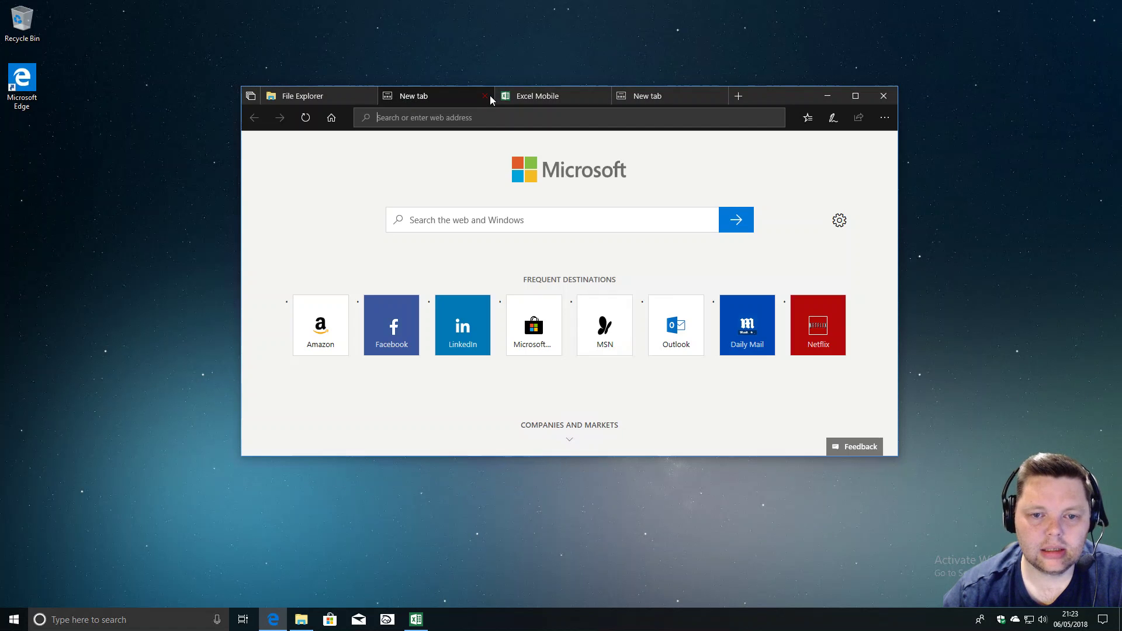
- Close the empty new tab and launch Windows PowerShell by searching 'power' in Start
{"action": "left_click", "coordinate": [485, 96]}
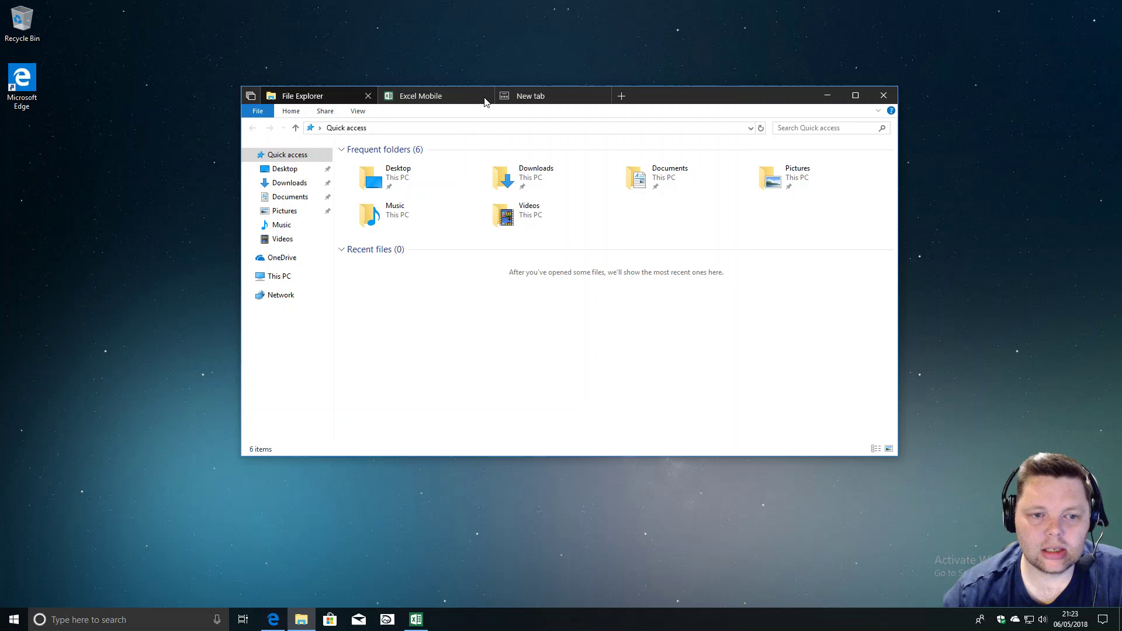
{"action": "left_click", "coordinate": [14, 619]}
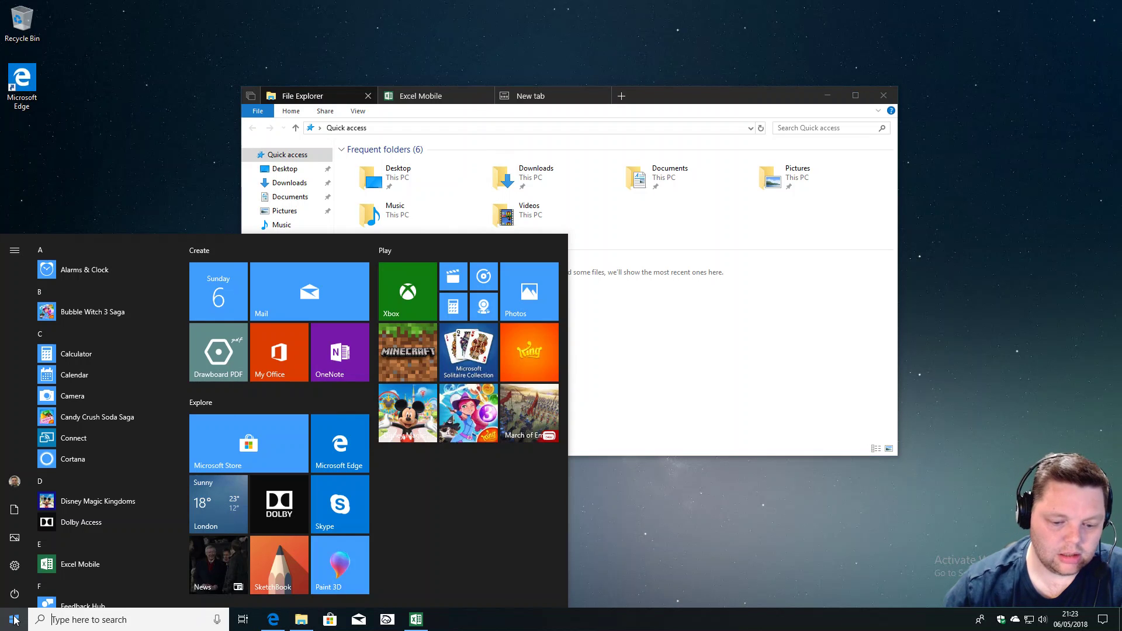
{"action": "type", "text": "power"}
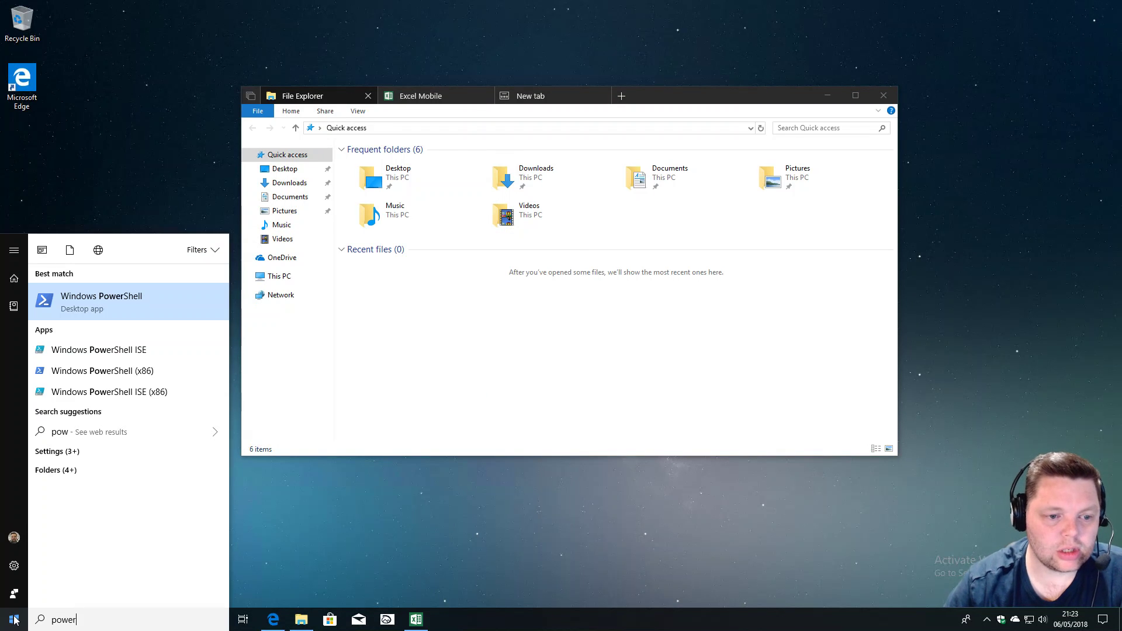
{"action": "key", "text": "Return"}
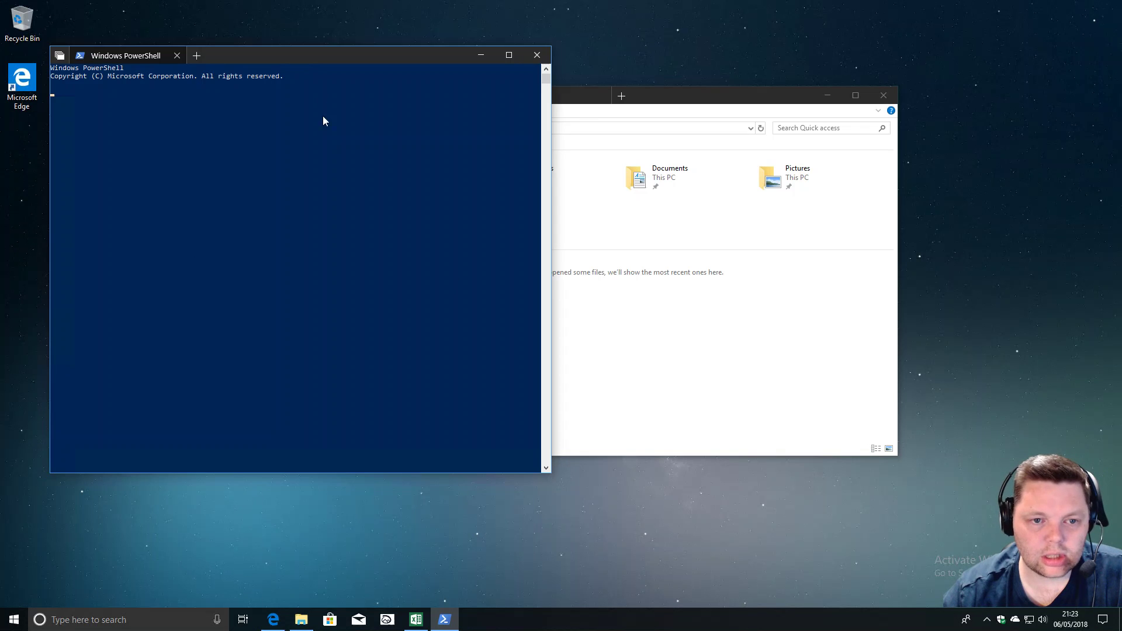
{"action": "left_click_drag", "start_coordinate": [358, 64], "coordinate": [740, 129]}
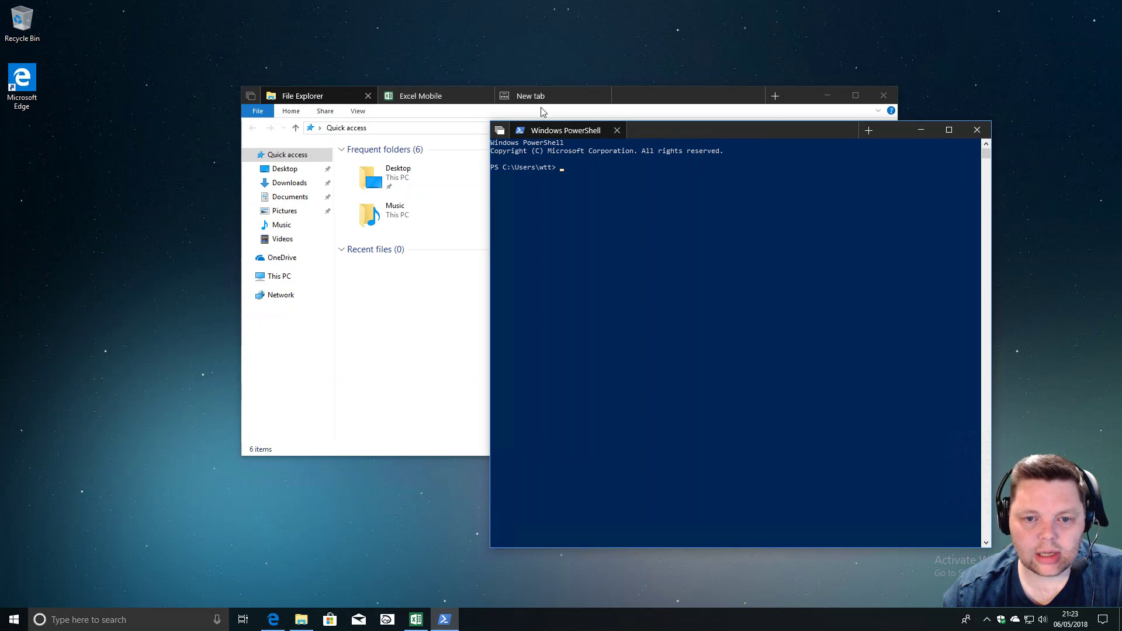
- Merge PowerShell into the set, then cycle through Excel, Explorer, PowerShell and new-page tabs
{"action": "mouse_move", "coordinate": [543, 111]}
{"action": "left_mouse_down"}
{"action": "mouse_move", "coordinate": [541, 100]}
{"action": "mouse_move", "coordinate": [552, 113]}
{"action": "left_mouse_up"}
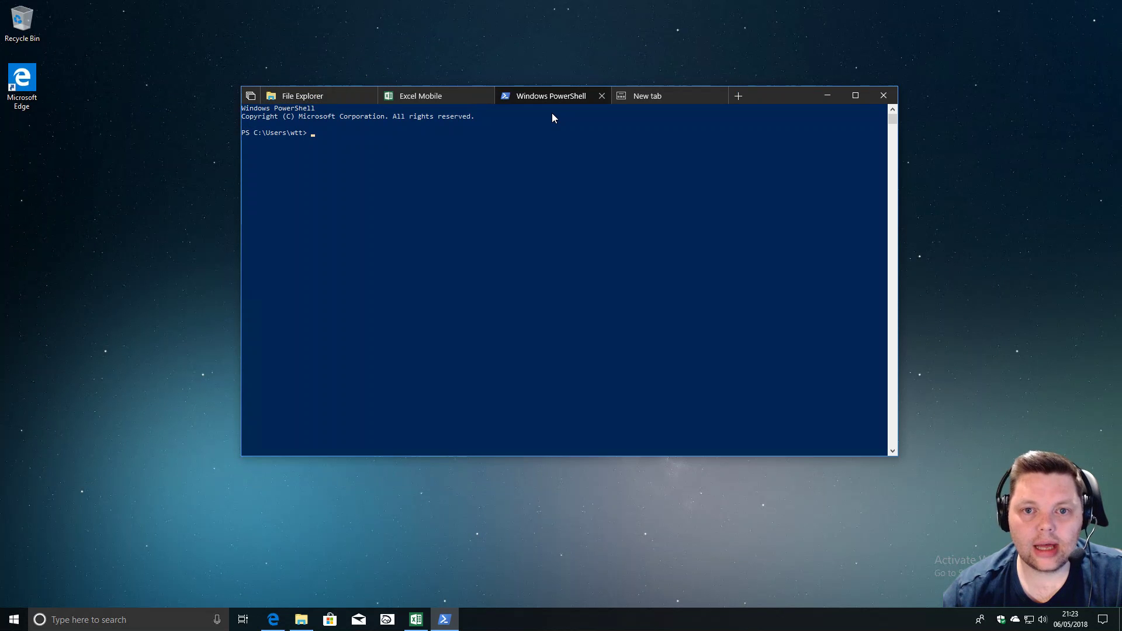
{"action": "left_click", "coordinate": [413, 156]}
{"action": "left_click", "coordinate": [455, 97]}
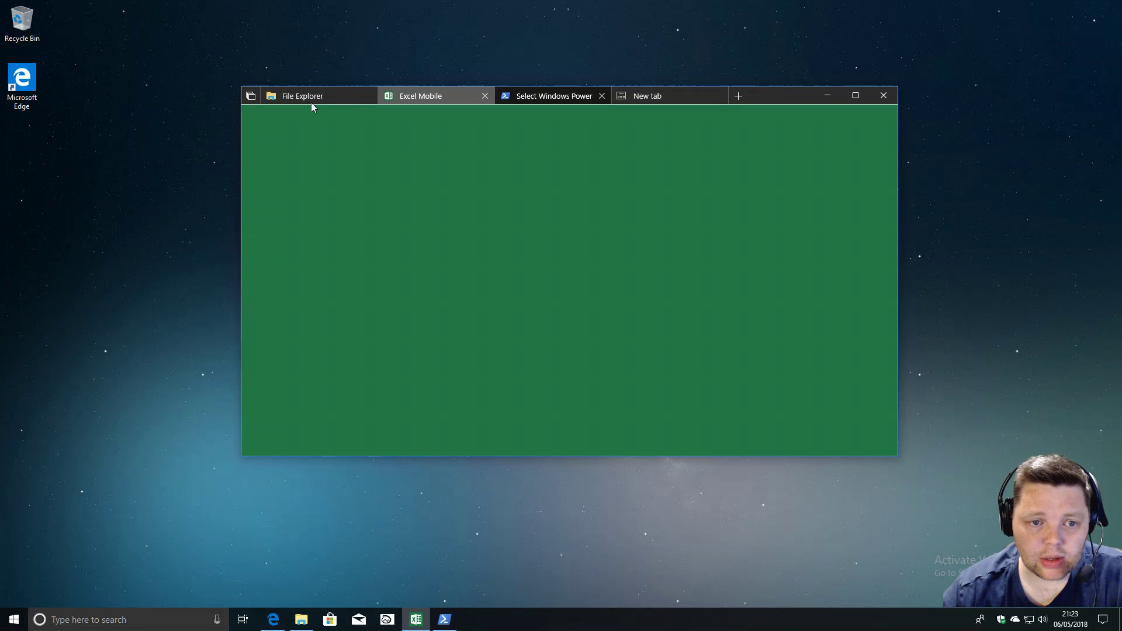
{"action": "left_click", "coordinate": [311, 100]}
{"action": "left_click", "coordinate": [555, 96]}
{"action": "left_click", "coordinate": [648, 96]}
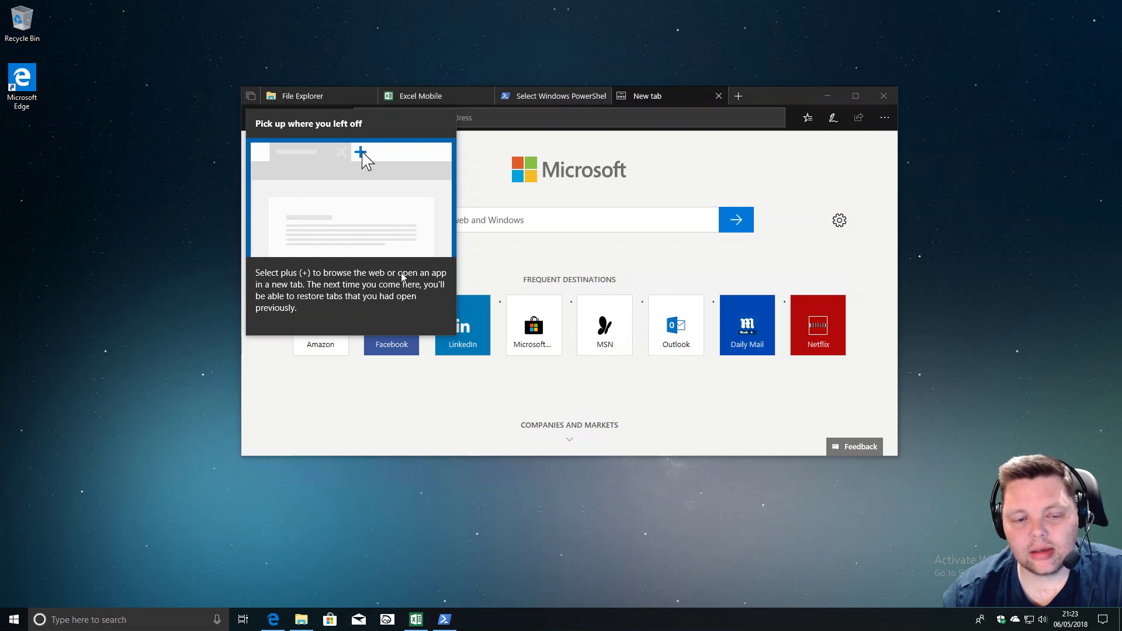
- Open and close an extra new page, then close the whole set with Alt+F4
{"action": "left_click", "coordinate": [737, 96]}
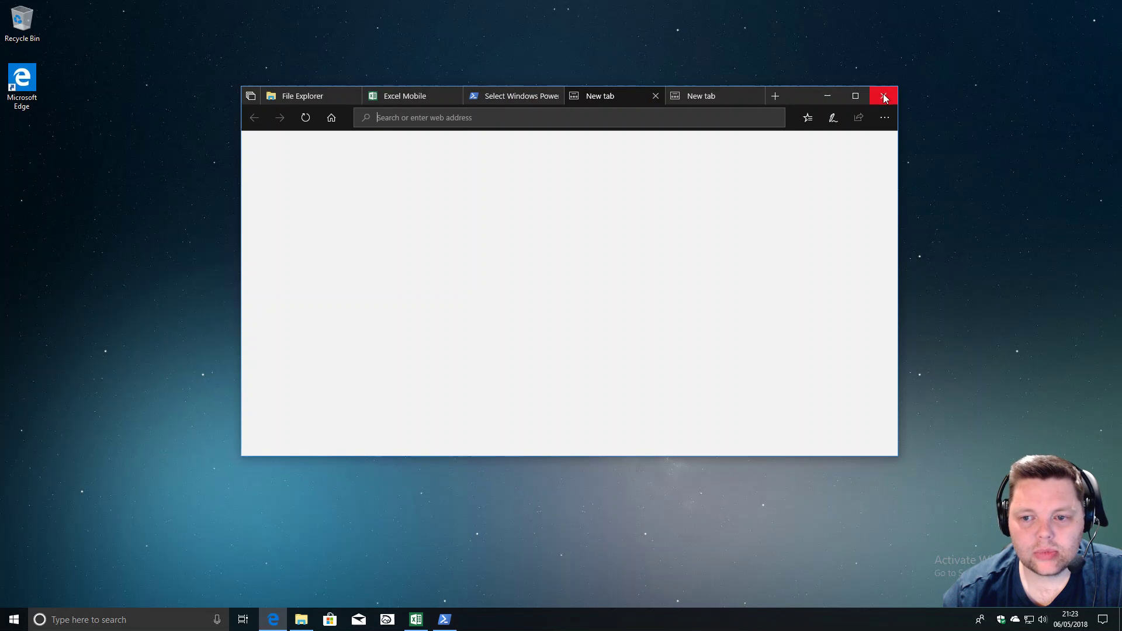
{"action": "left_click", "coordinate": [755, 96]}
{"action": "key", "text": "alt+F4"}
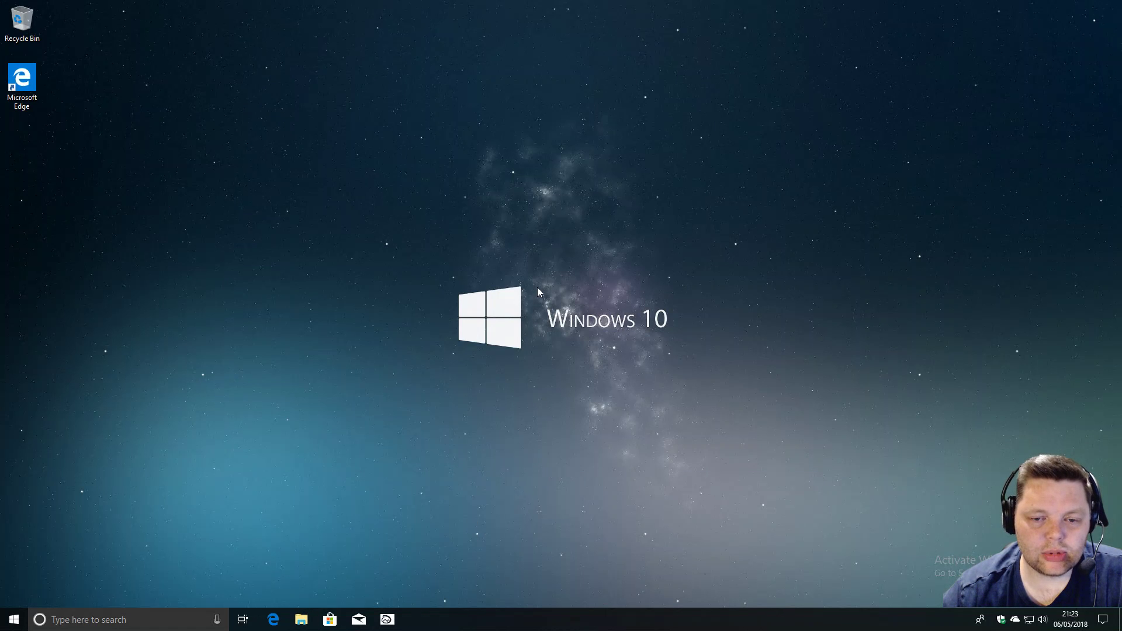
- Reopen File Explorer with Win+E, restore previous tabs, and switch between PowerShell and Excel Mobile
{"action": "key", "text": "super+e"}
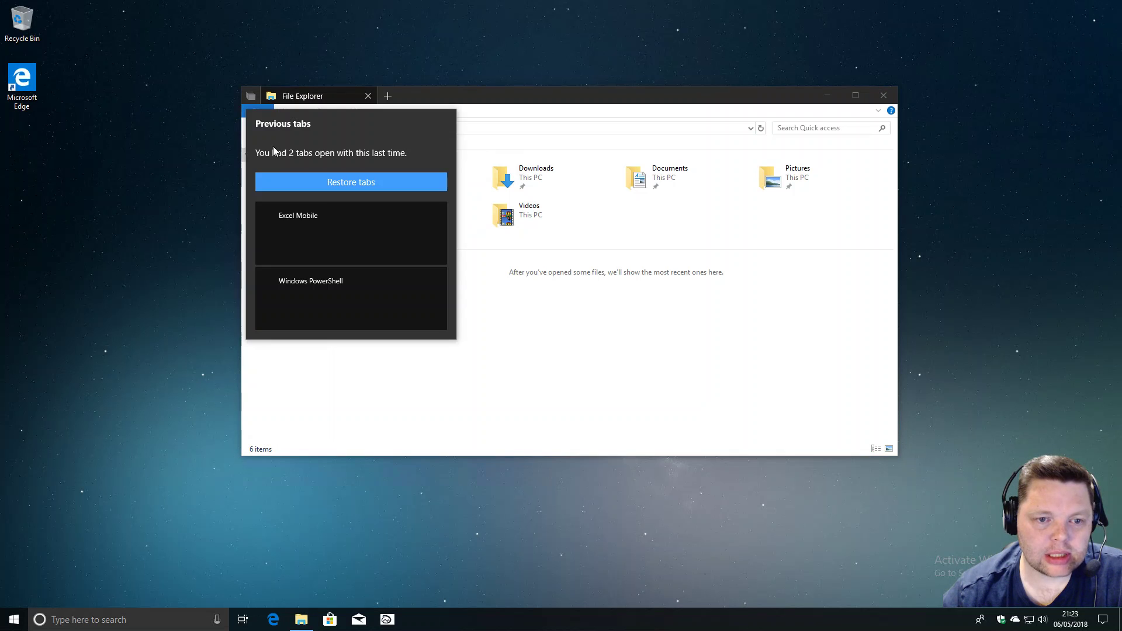
{"action": "left_click", "coordinate": [337, 183]}
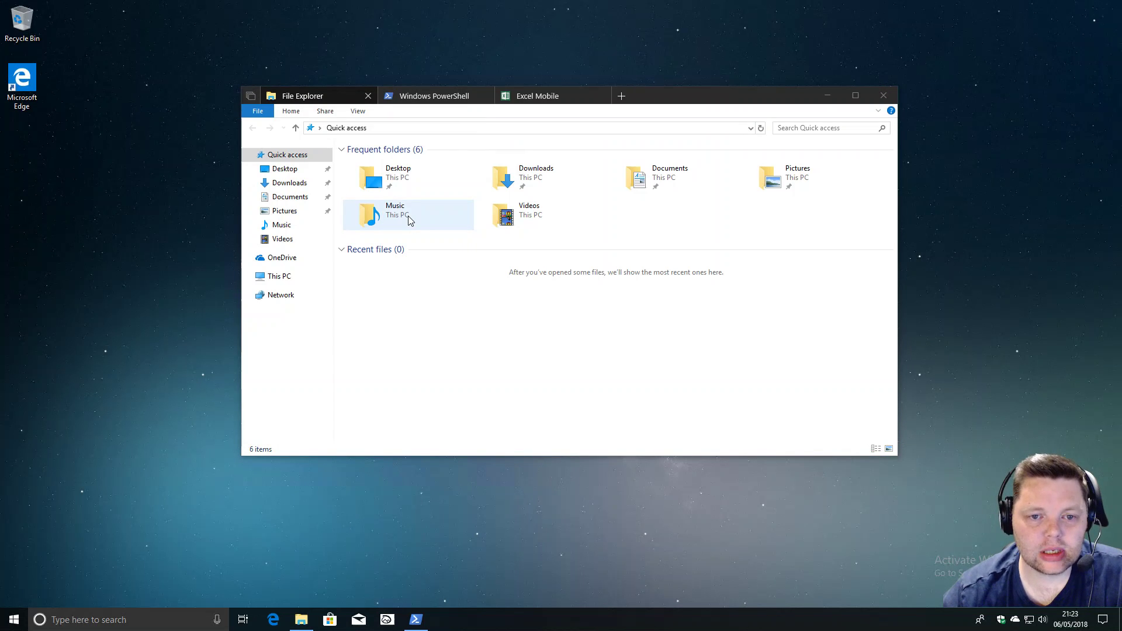
{"action": "left_click", "coordinate": [436, 97]}
{"action": "left_click", "coordinate": [559, 100]}
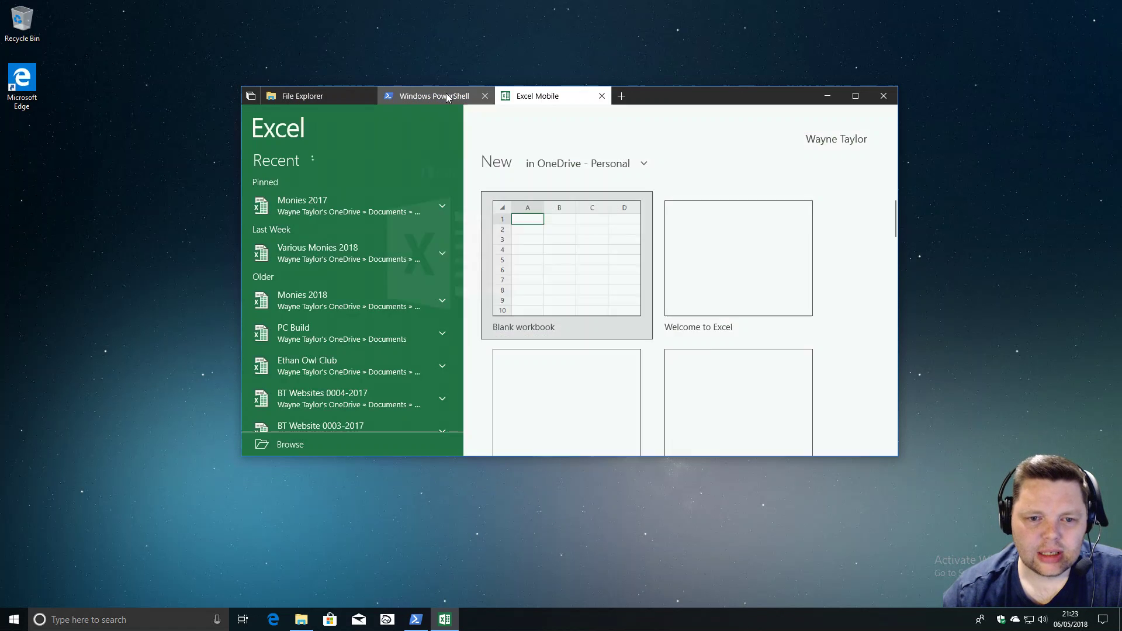
{"action": "left_click", "coordinate": [446, 95]}
{"action": "left_click", "coordinate": [537, 96]}
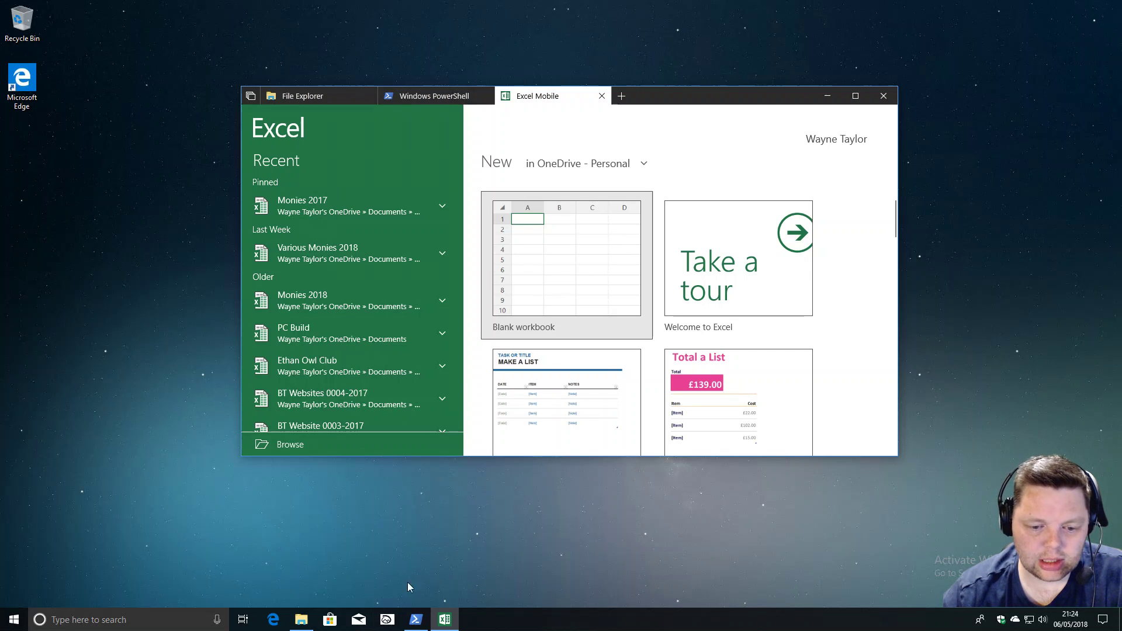
- Bring up Screen Sketch from the taskbar to its 'Capture, mark up and share any image' screen
{"action": "left_click", "coordinate": [395, 620]}
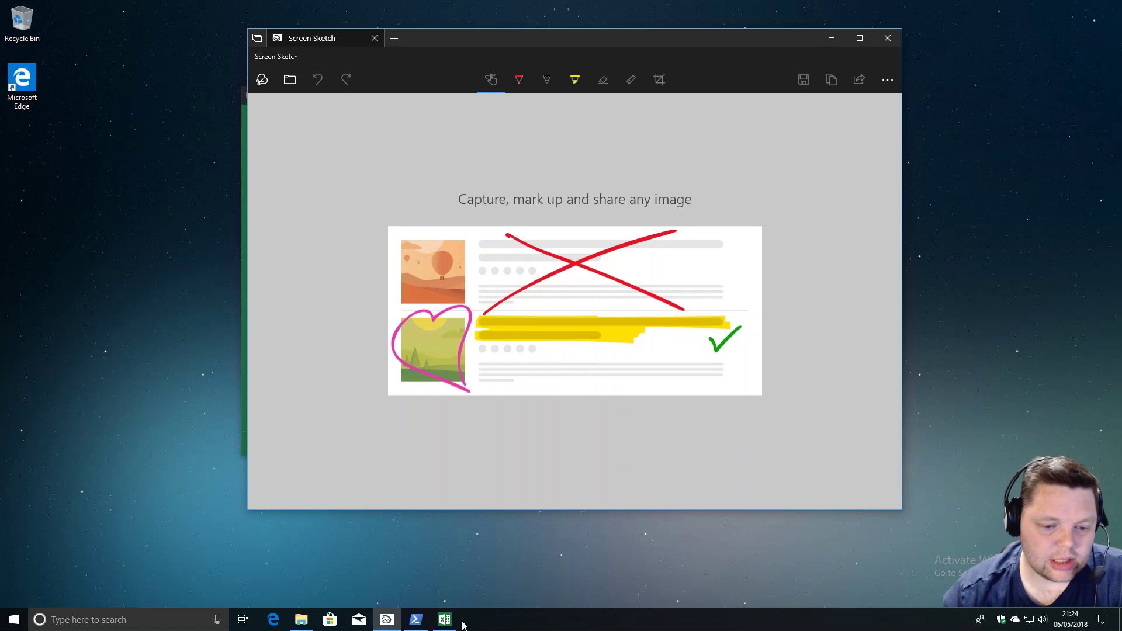
{"action": "left_click", "coordinate": [243, 622]}
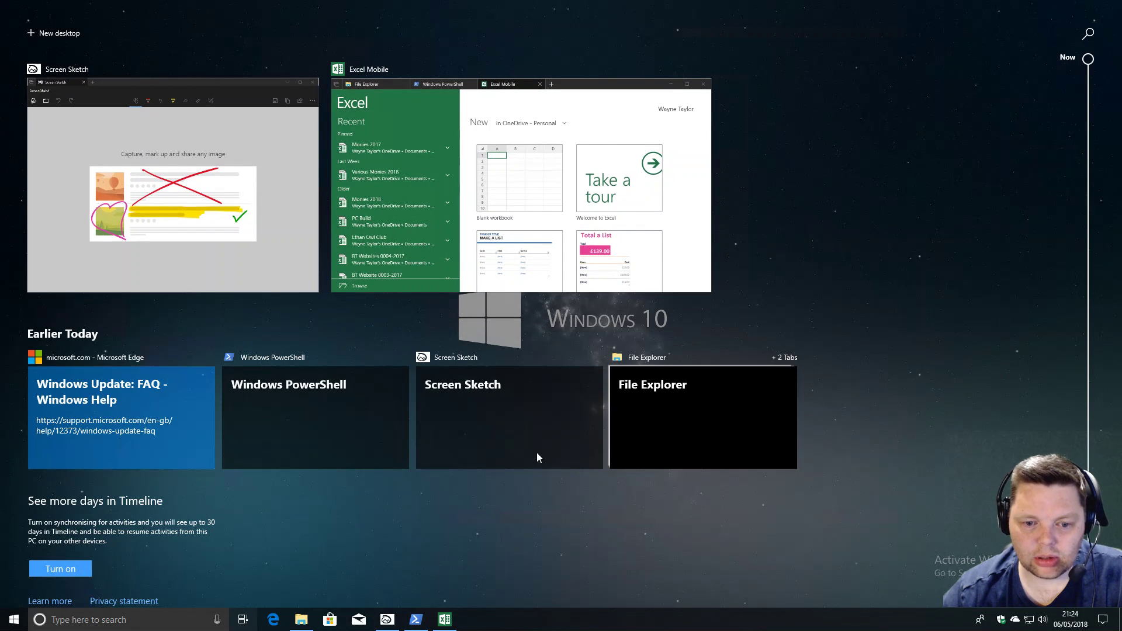
{"action": "scroll", "coordinate": [591, 338], "scroll_direction": "down", "scroll_amount": 2}
{"action": "scroll", "coordinate": [590, 392], "scroll_direction": "up", "scroll_amount": 2}
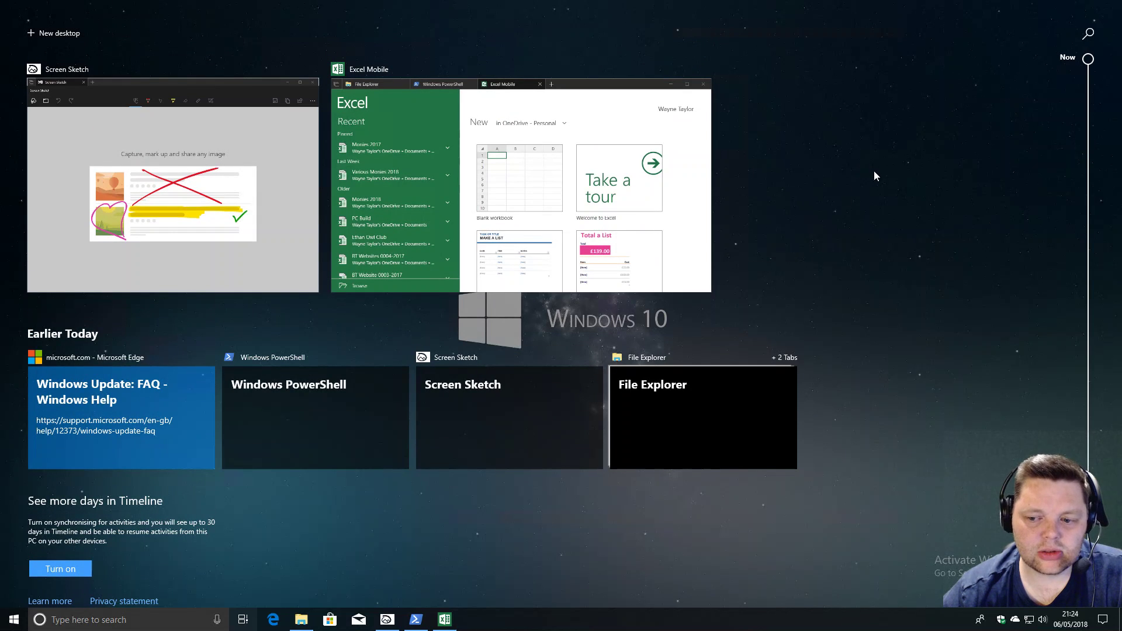
{"action": "left_click", "coordinate": [874, 171]}
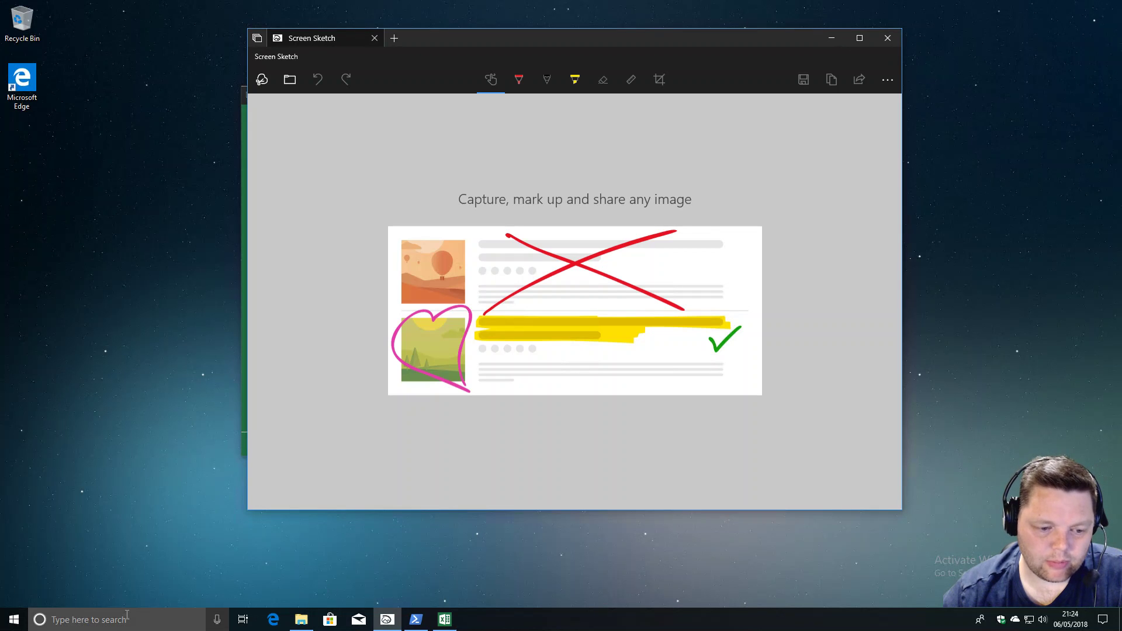
- Open Windows Settings from Start and go to the System page
{"action": "left_click", "coordinate": [14, 620]}
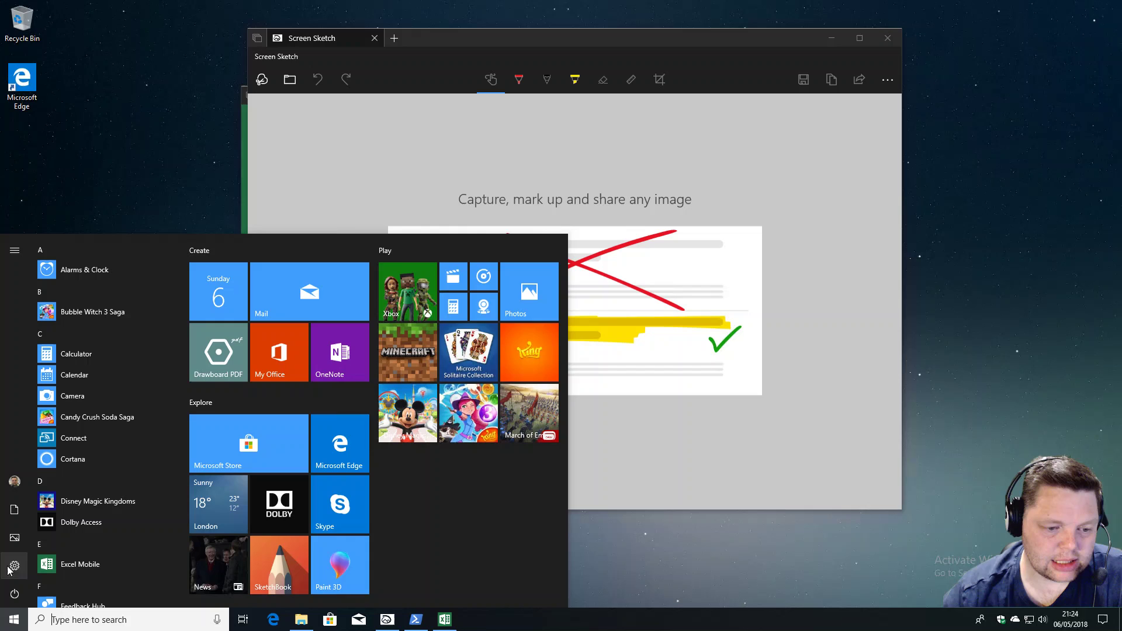
{"action": "left_click", "coordinate": [15, 565]}
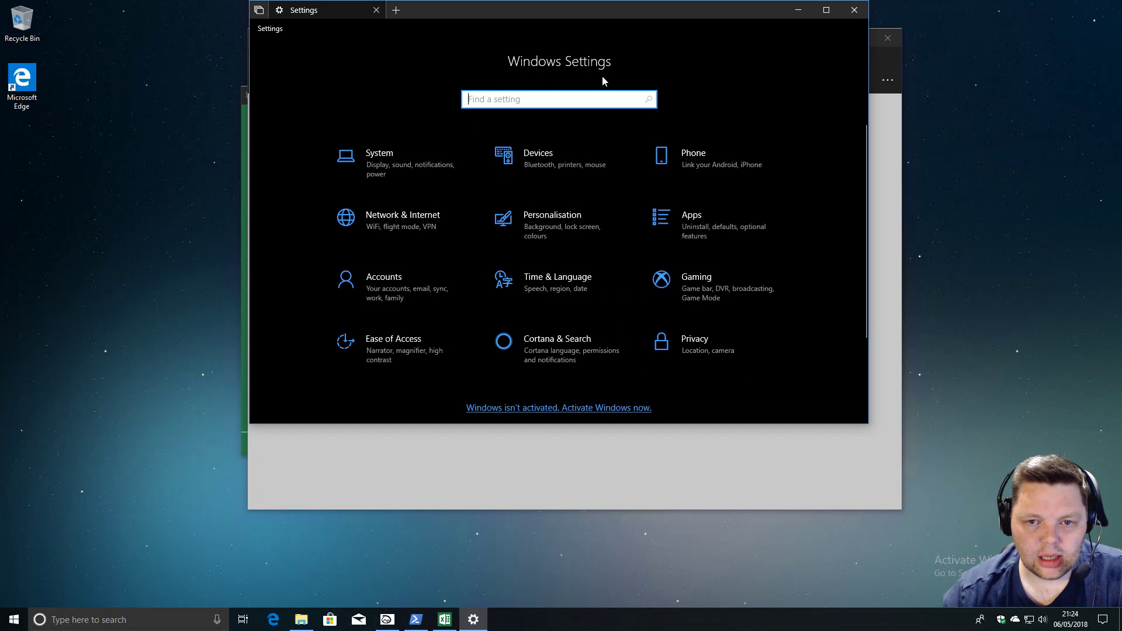
{"action": "left_click_drag", "start_coordinate": [613, 12], "coordinate": [600, 33]}
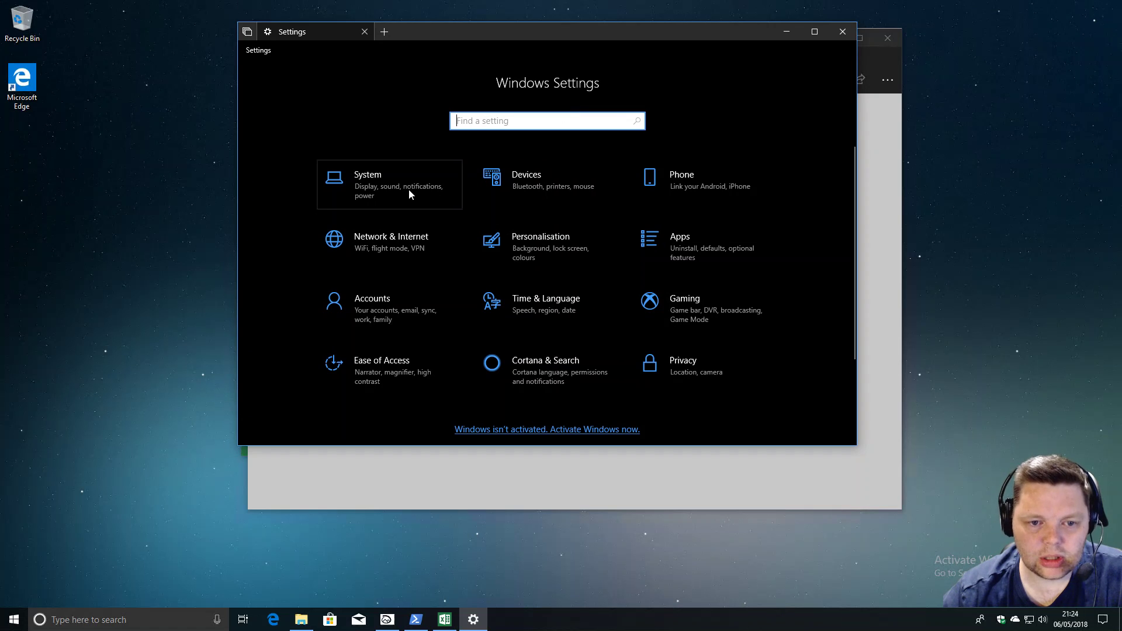
{"action": "left_click", "coordinate": [392, 194]}
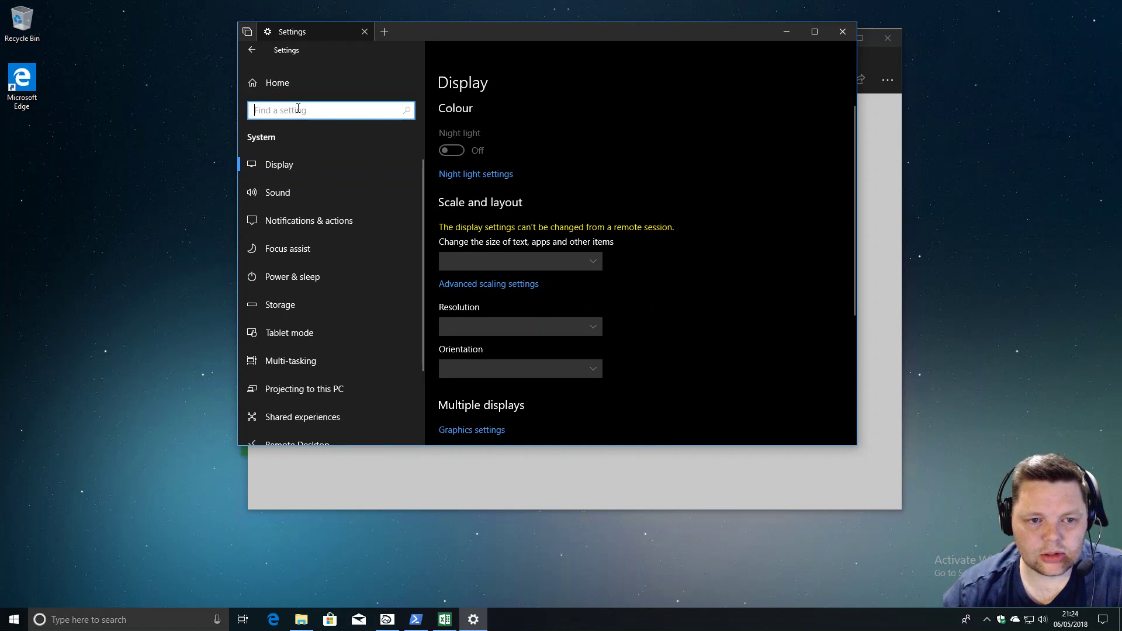
{"action": "left_click", "coordinate": [252, 49]}
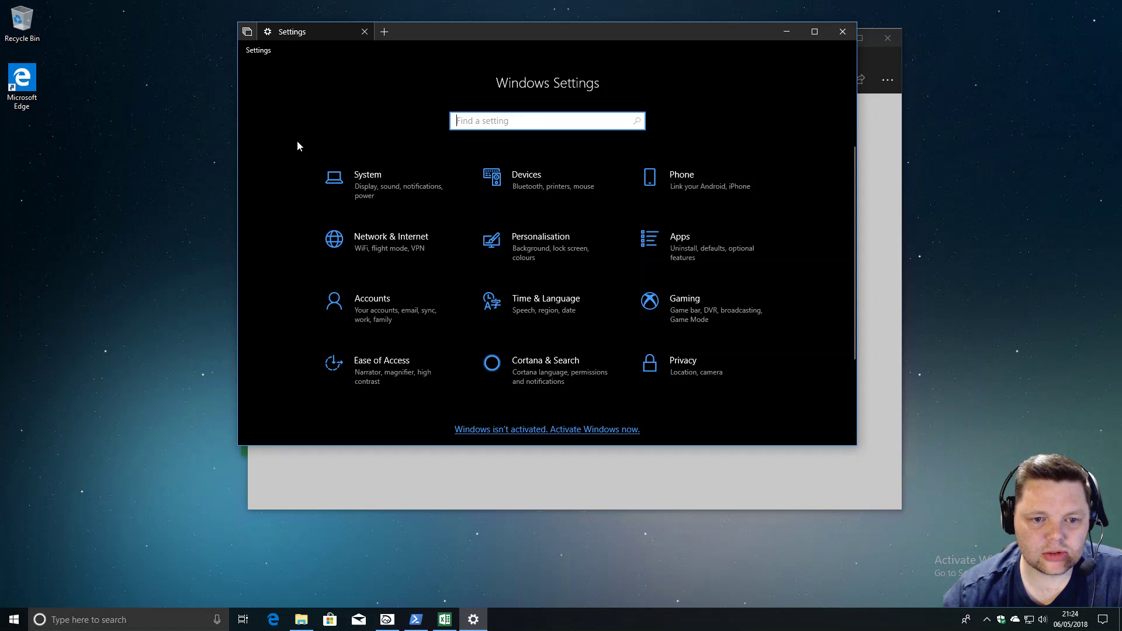
{"action": "left_click", "coordinate": [345, 182]}
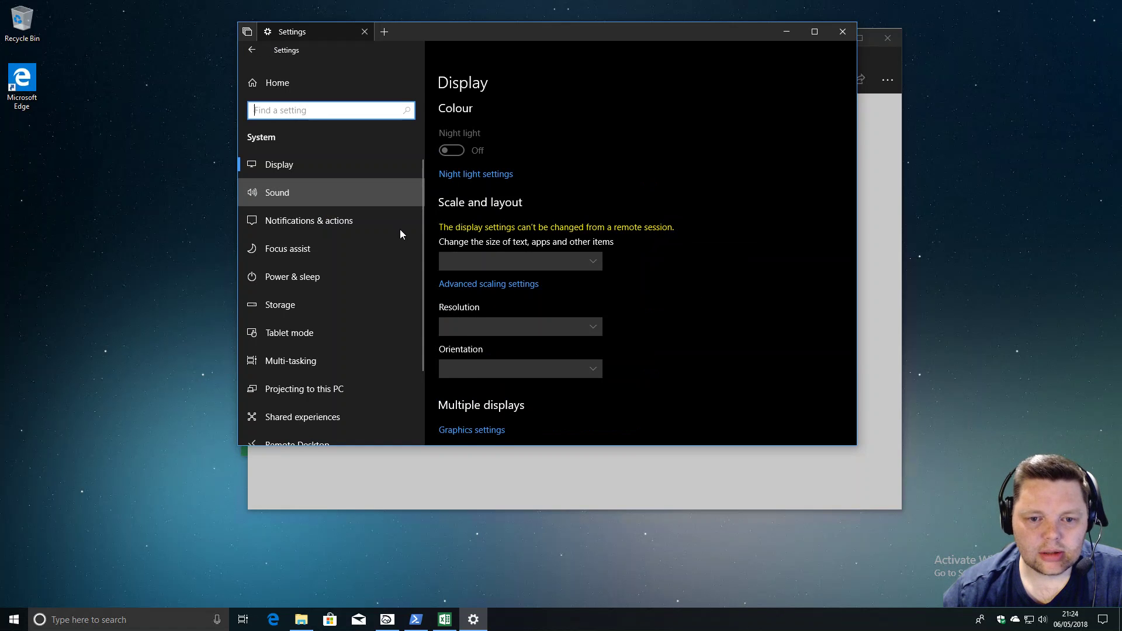
- Open the Remote Audio output device properties, then cancel its additional properties dialog
{"action": "scroll", "coordinate": [489, 342], "scroll_direction": "down", "scroll_amount": 2}
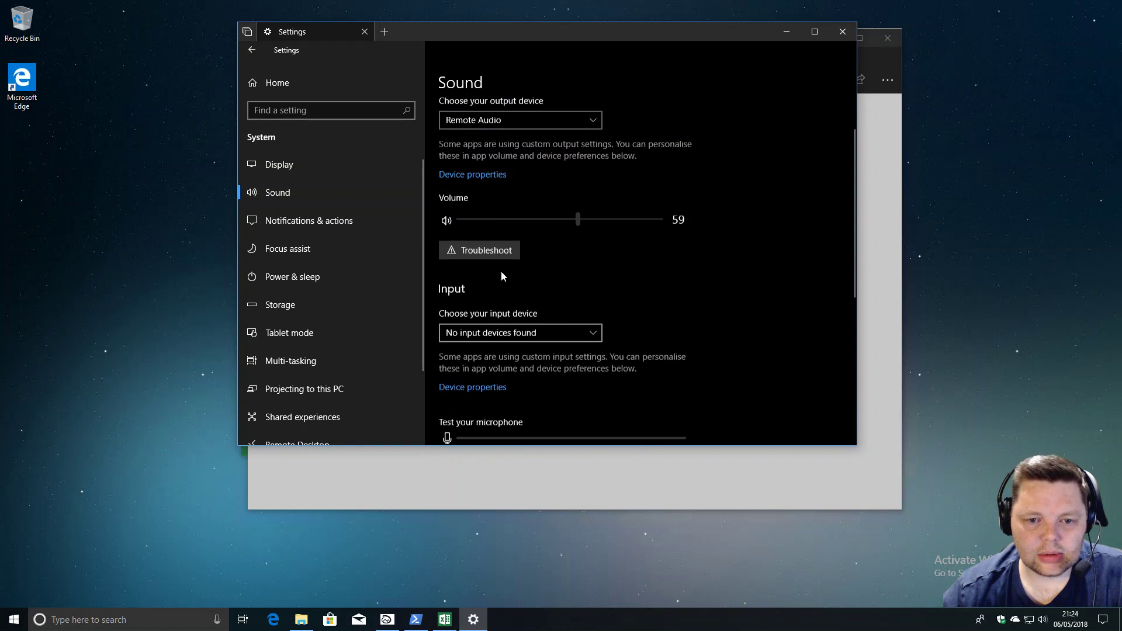
{"action": "left_click", "coordinate": [495, 176]}
{"action": "left_click", "coordinate": [328, 286]}
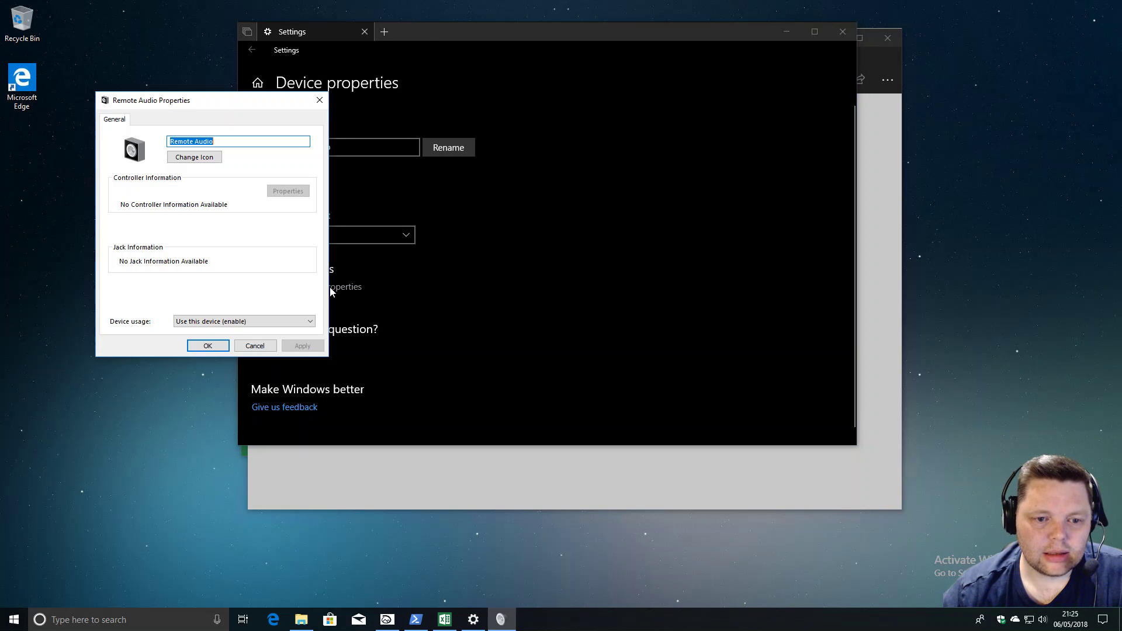
{"action": "left_click", "coordinate": [260, 351]}
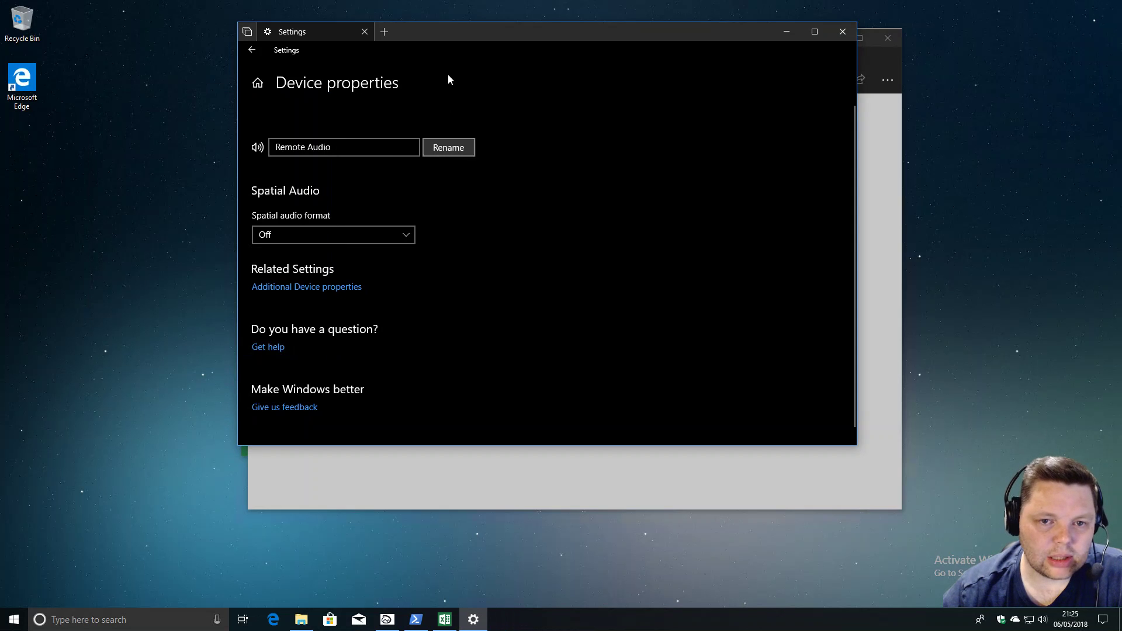
- Show and dismiss the desktop and Win+X menus, then close the Settings window
{"action": "right_click", "coordinate": [122, 161]}
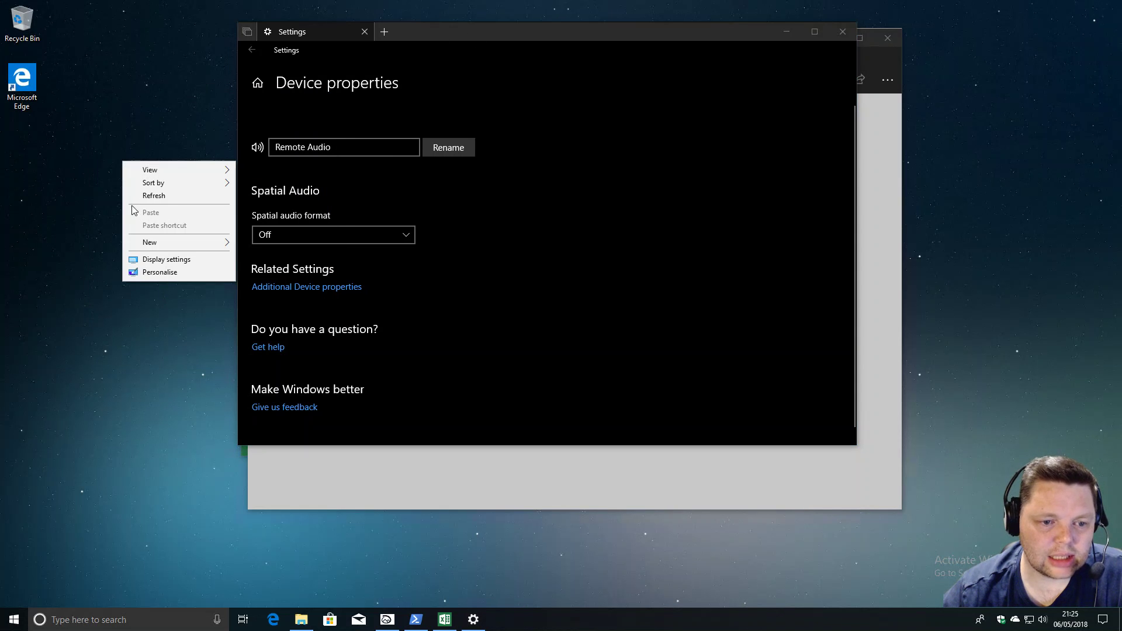
{"action": "left_click", "coordinate": [125, 510]}
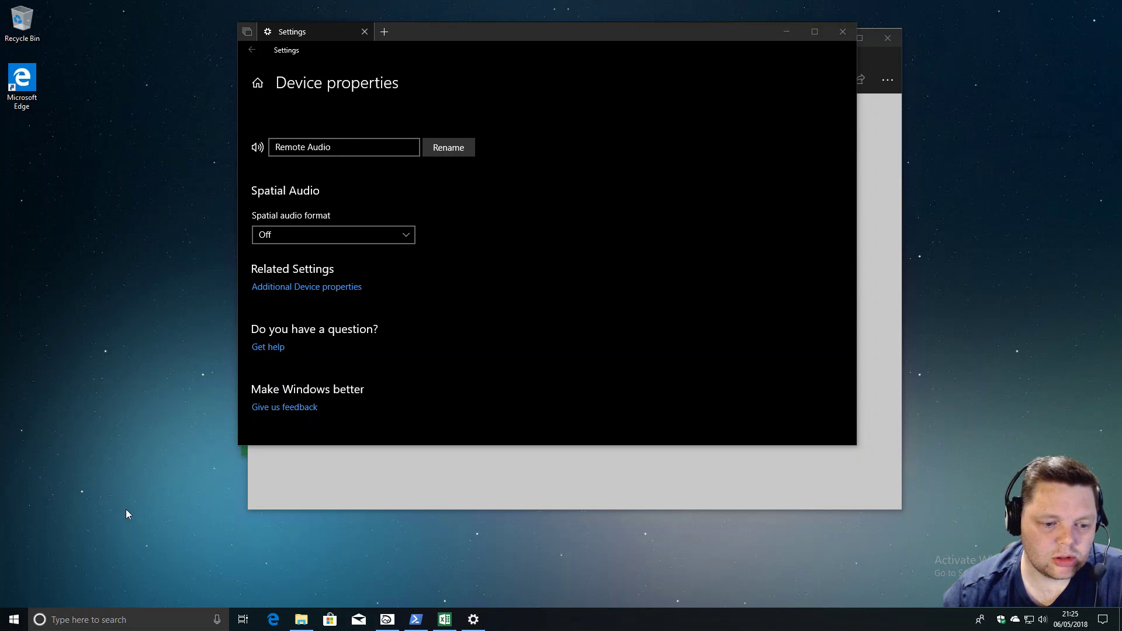
{"action": "right_click", "coordinate": [14, 619]}
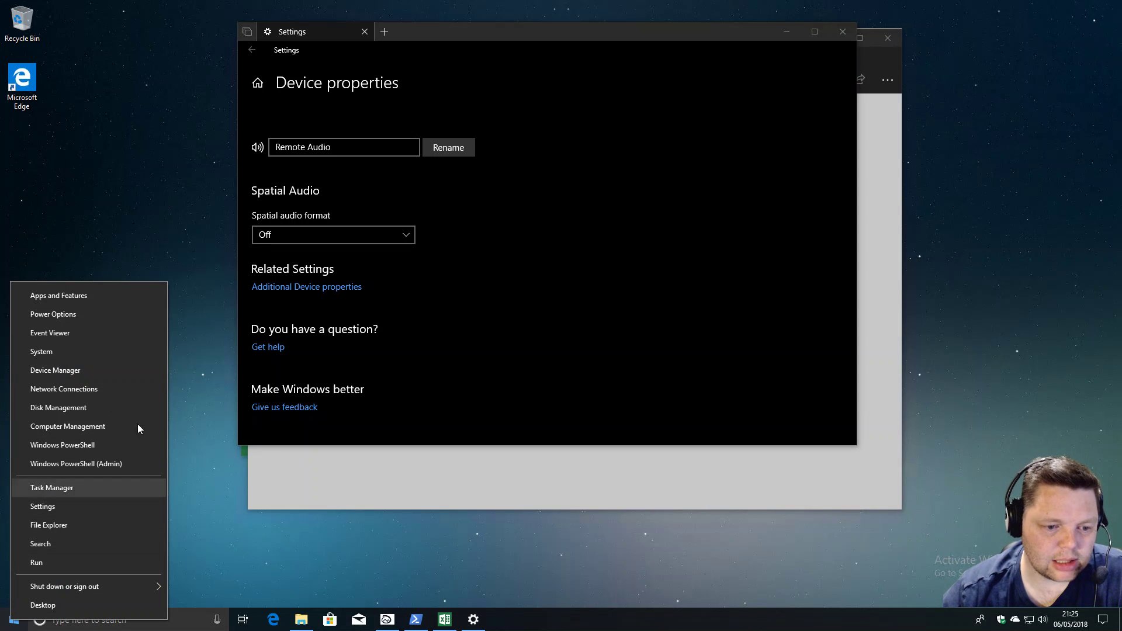
{"action": "left_click", "coordinate": [147, 163]}
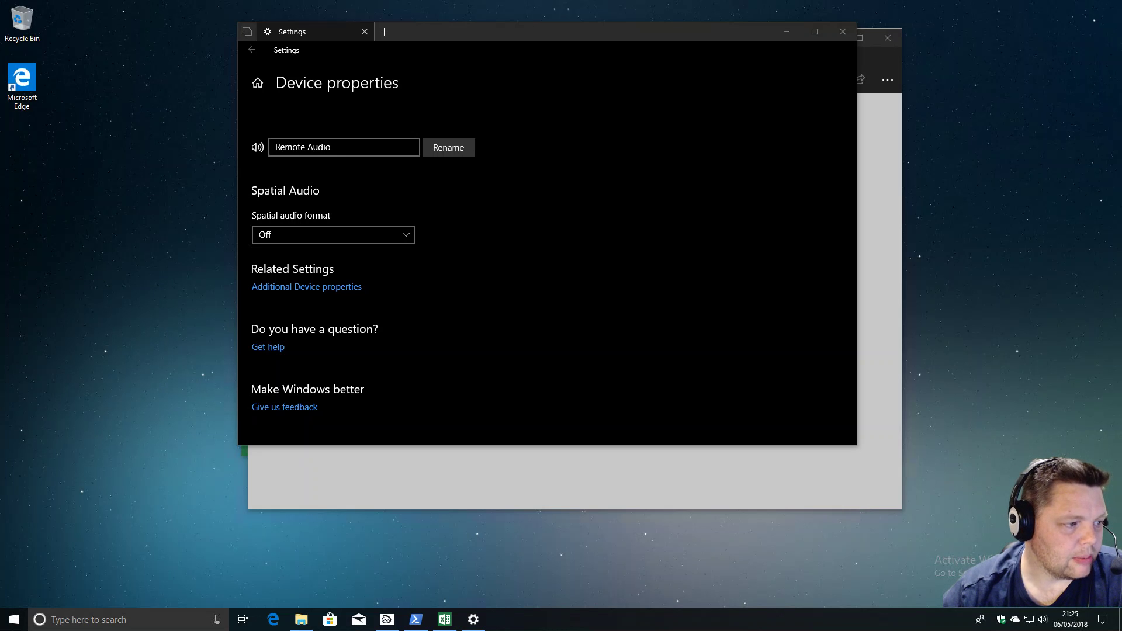
{"action": "left_click", "coordinate": [842, 33]}
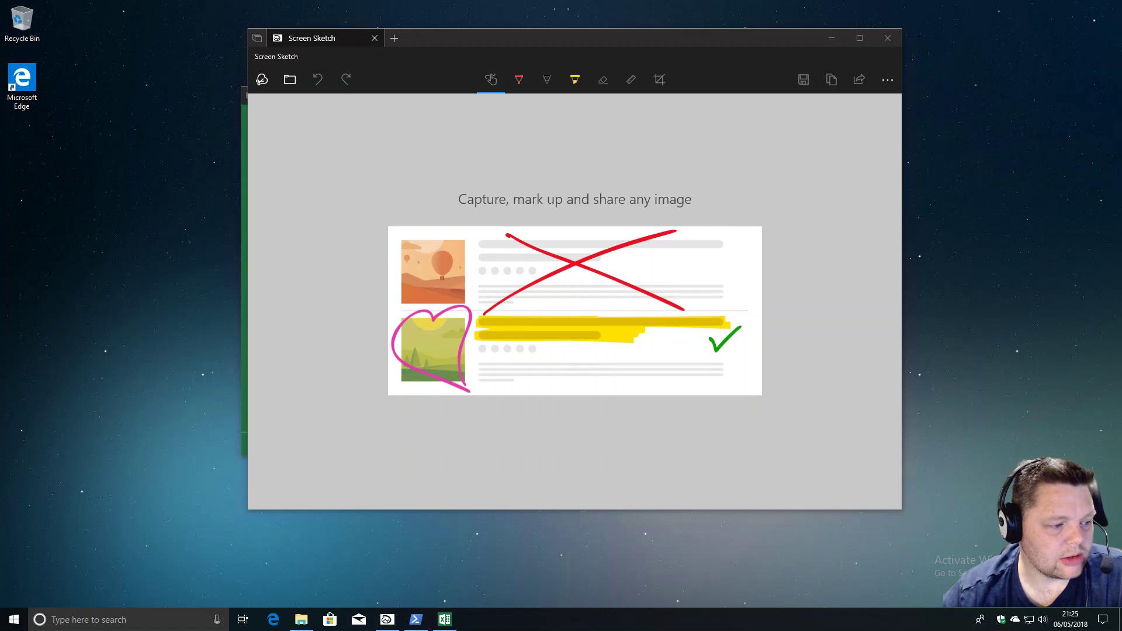
- Close Screen Sketch, focus the Excel Mobile set, and switch it via PowerShell to File Explorer's Quick access
{"action": "left_click", "coordinate": [374, 38]}
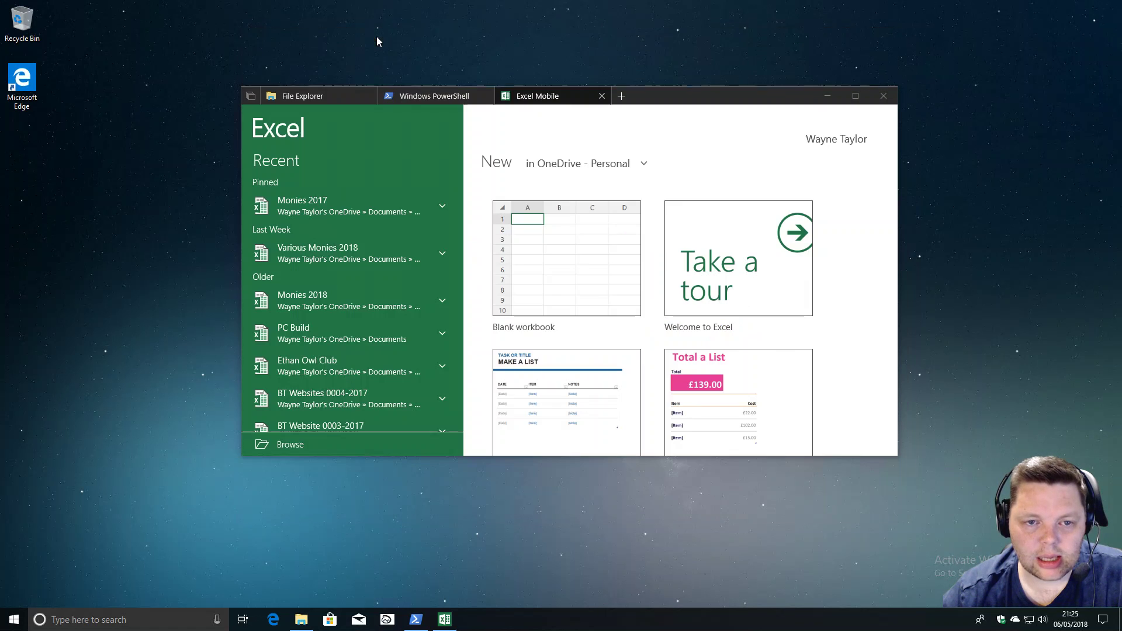
{"action": "left_click", "coordinate": [556, 95]}
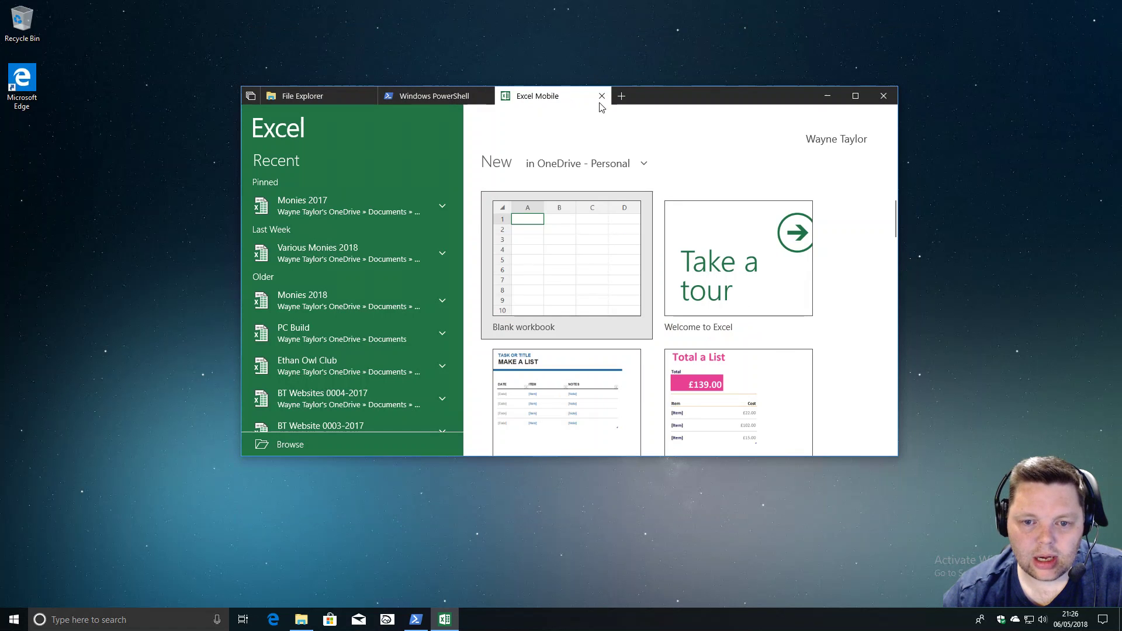
{"action": "left_click", "coordinate": [408, 96]}
{"action": "left_click", "coordinate": [348, 100]}
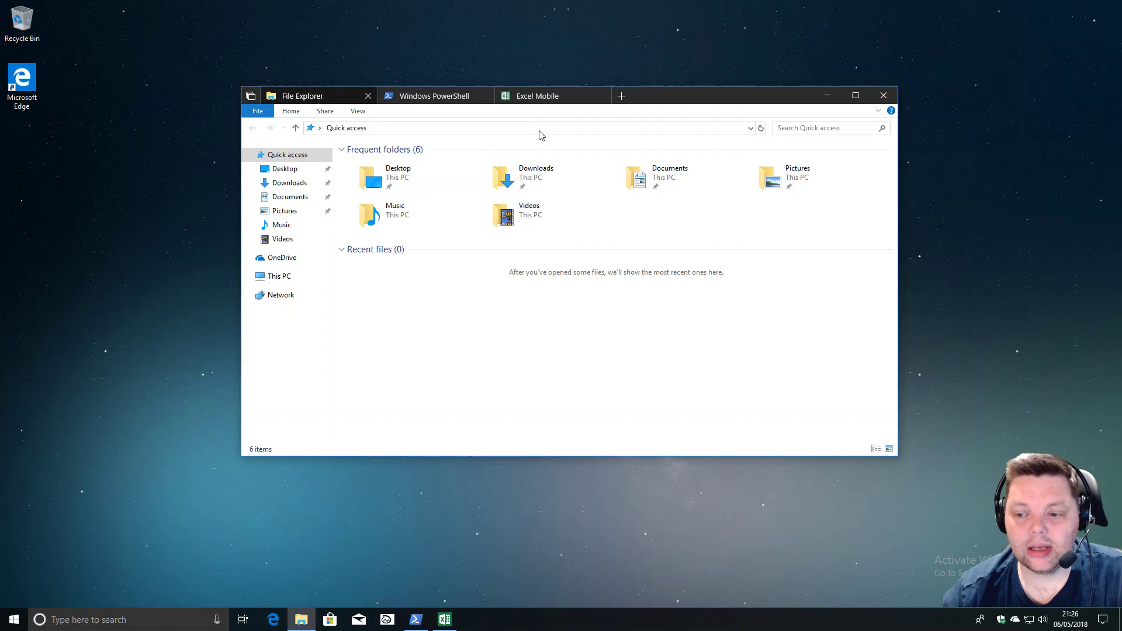